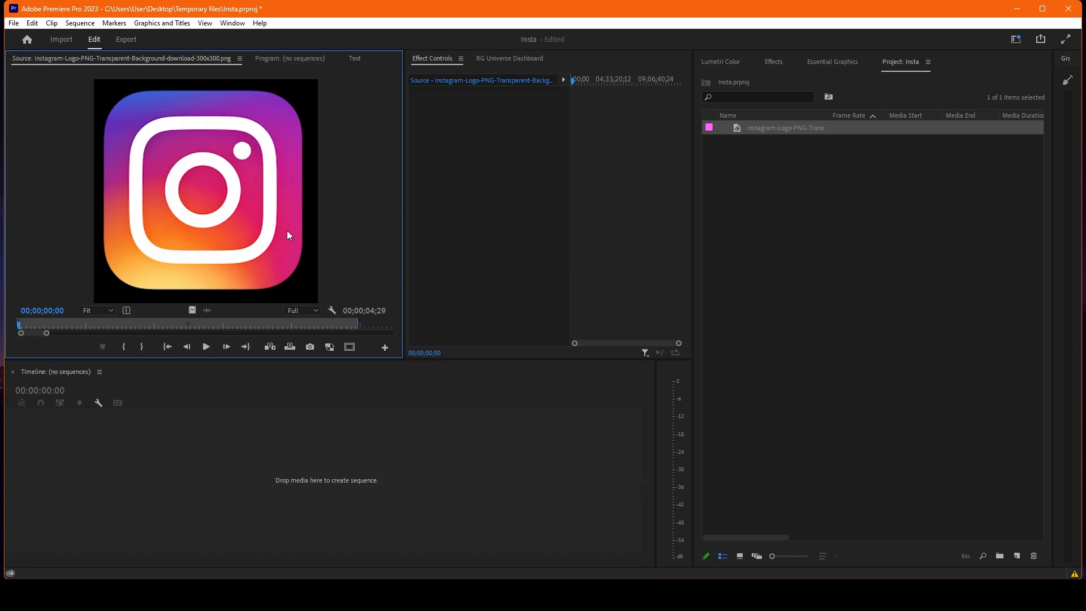
Step: Create a new sequence with the default settings
left_click(856, 328)
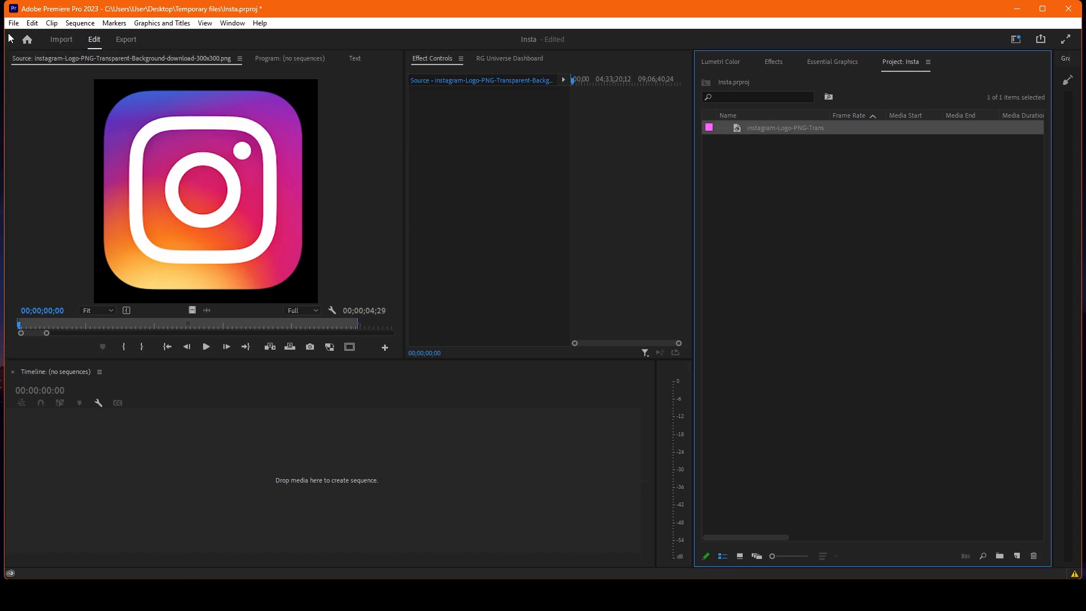
left_click(13, 23)
mouse_move(40, 37)
left_click(215, 74)
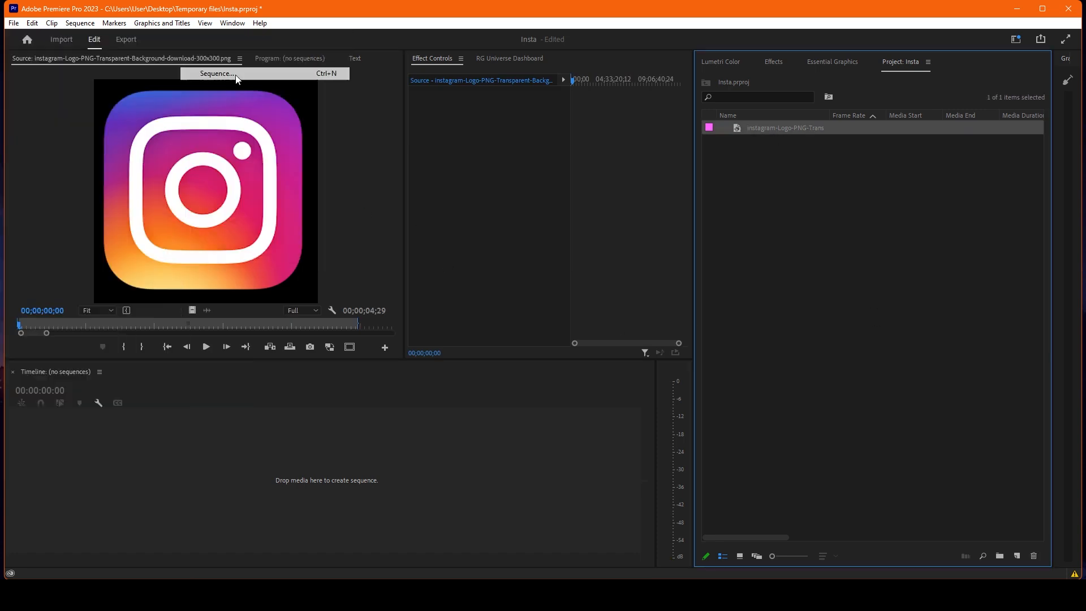
left_click(638, 503)
Step: Place the Instagram logo image at the start of the second video track and add the account handle as text below it
left_click_drag(775, 129, 195, 467)
key("t")
left_click(155, 251)
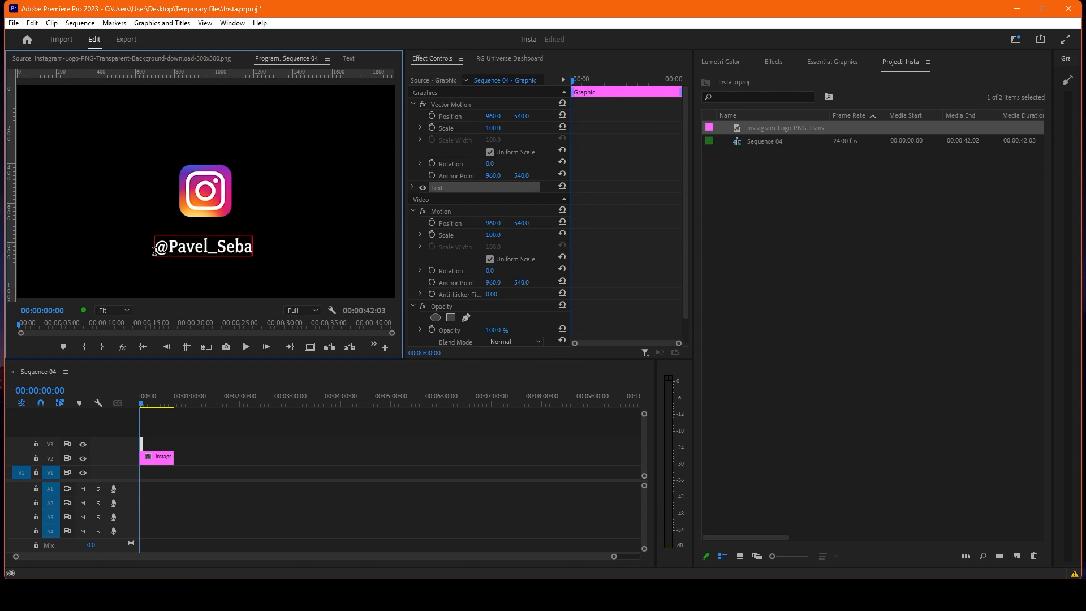
Step: Set the handle text's font size to 111
left_click(177, 473)
double_click(141, 444)
left_click(413, 188)
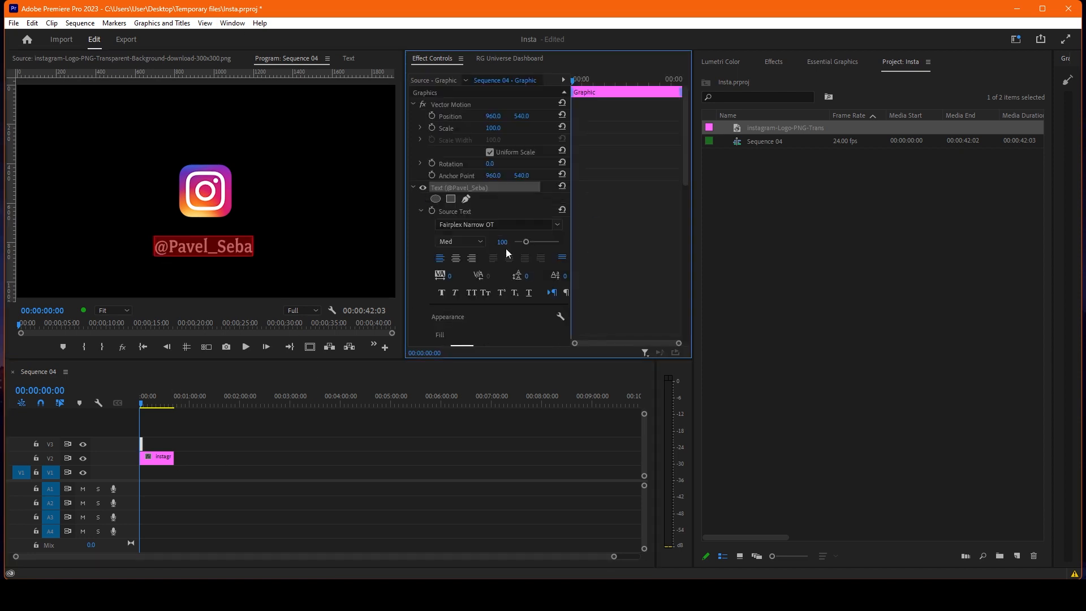
left_click_drag(527, 242, 528, 242)
left_click(153, 486)
Step: Add a black drop shadow to the handle text and make a slight adjustment to the shadow's settings
left_click(141, 444)
scroll(493, 294, "down", 3)
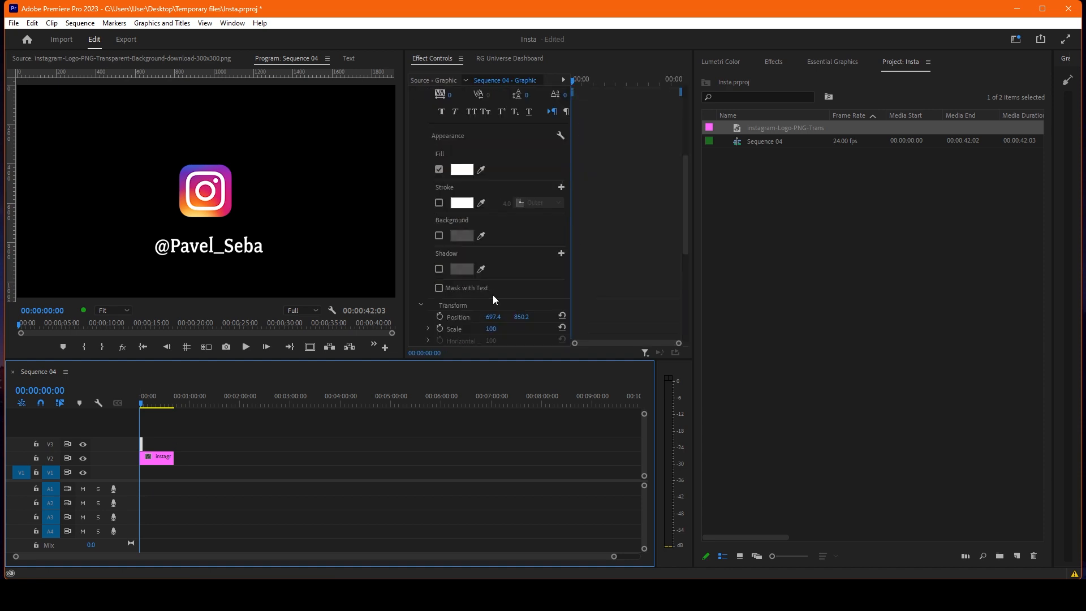
left_click(439, 269)
left_click(460, 271)
left_click_drag(447, 323, 394, 382)
left_click(655, 213)
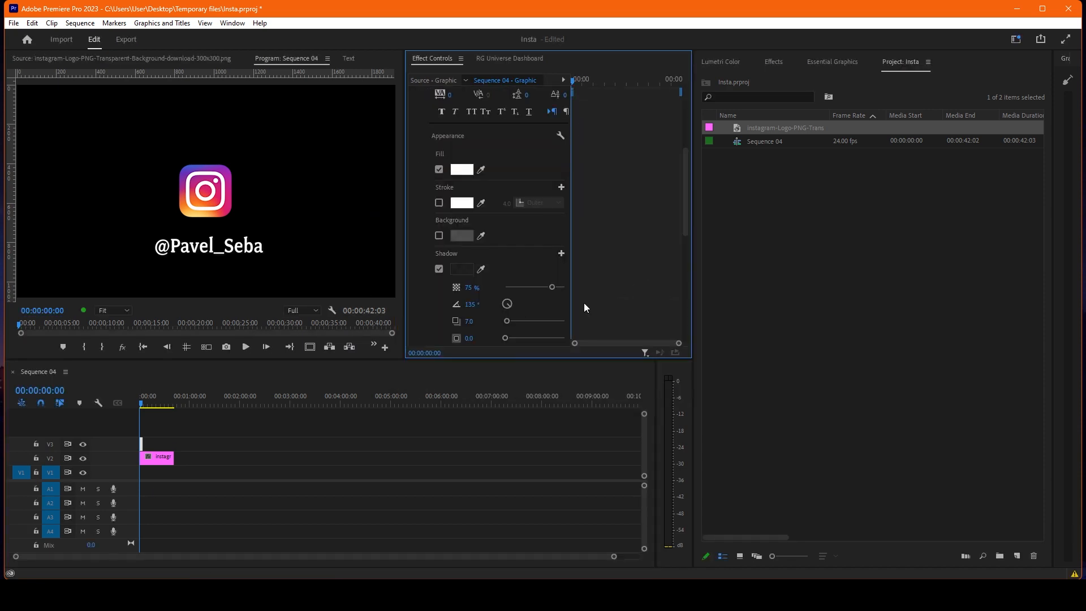
scroll(566, 300, "down", 2)
left_click_drag(505, 293, 507, 293)
Step: Extend the handle text clip to end together with the logo clip below it
left_click(139, 431)
left_click_drag(142, 444, 175, 445)
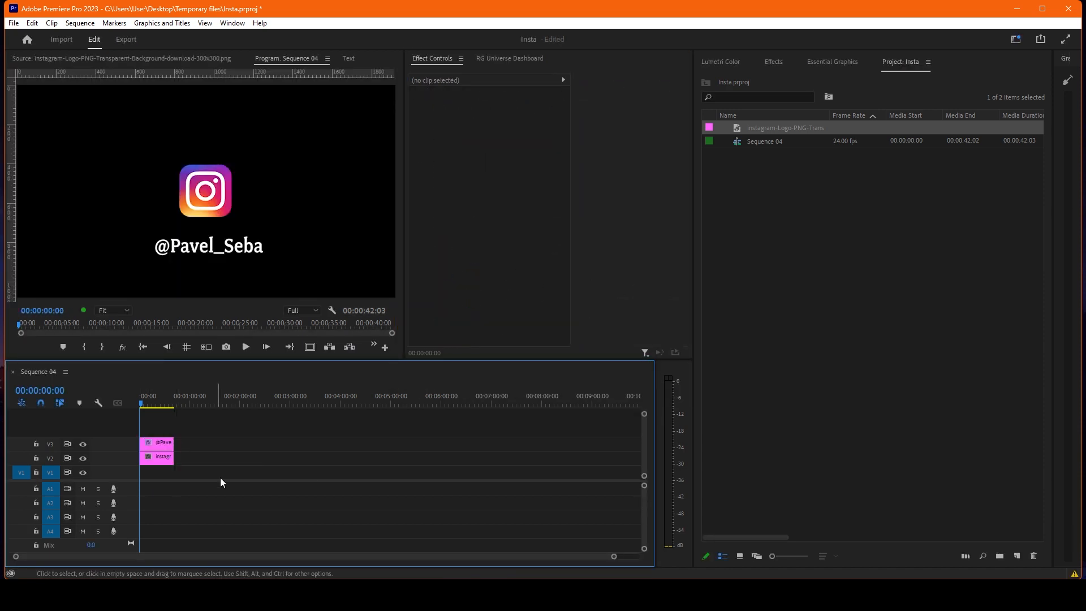
Step: Lower the logo to the height of the text at vertical position 817.8 and set its scale to 52.5
left_click(160, 459)
left_click(529, 129)
left_click_drag(521, 116, 683, 116)
left_click_drag(495, 128, 481, 127)
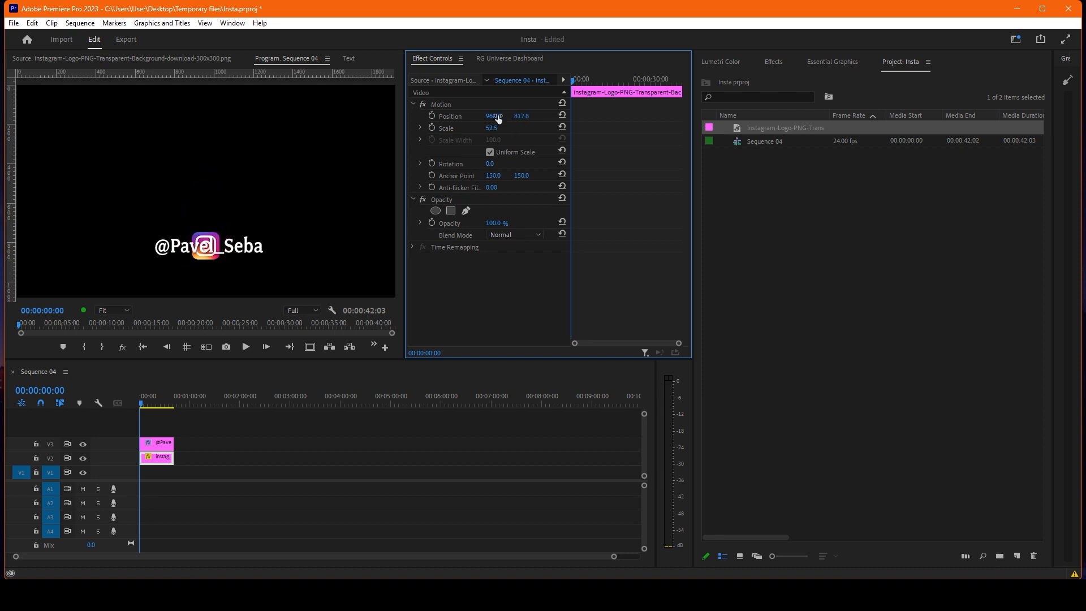
Step: Enable Position keyframing on the logo at the clip start and move it out of frame to horizontal position 2026
left_click_drag(492, 116, 834, 116)
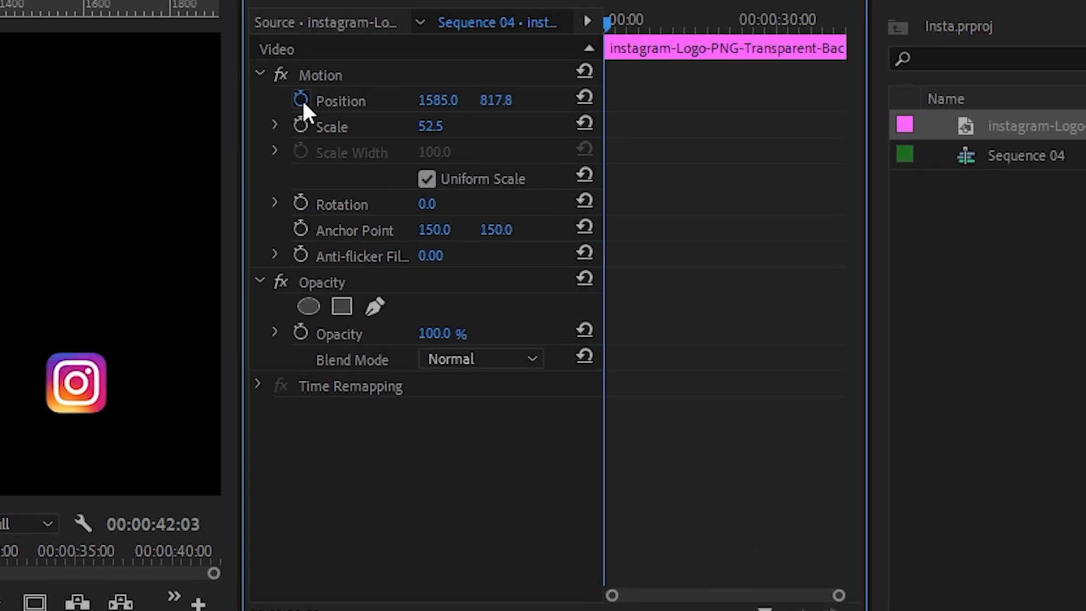
left_click(432, 115)
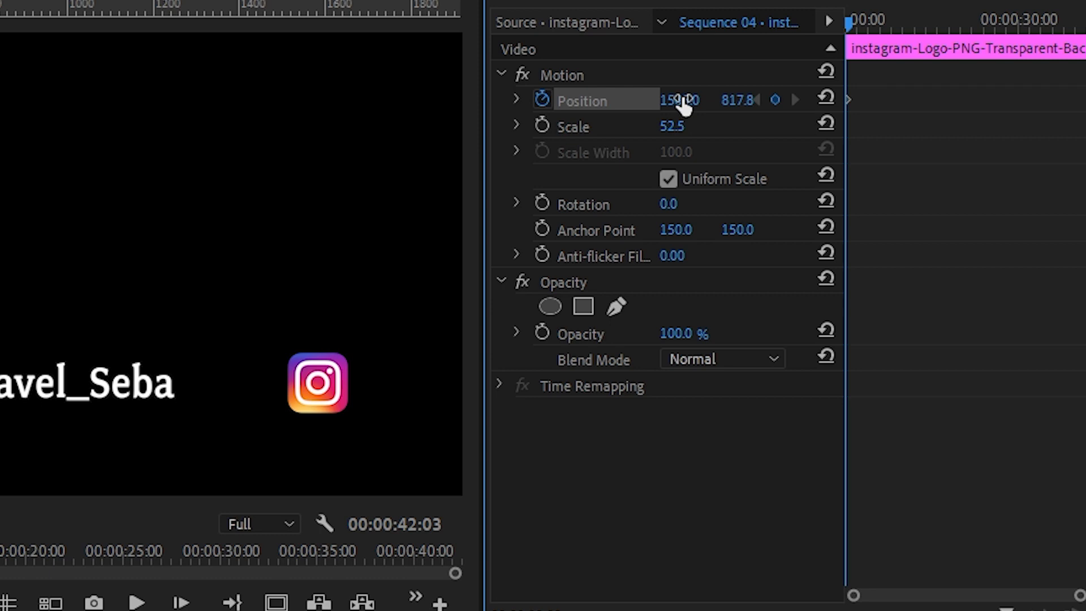
left_click_drag(683, 103, 921, 103)
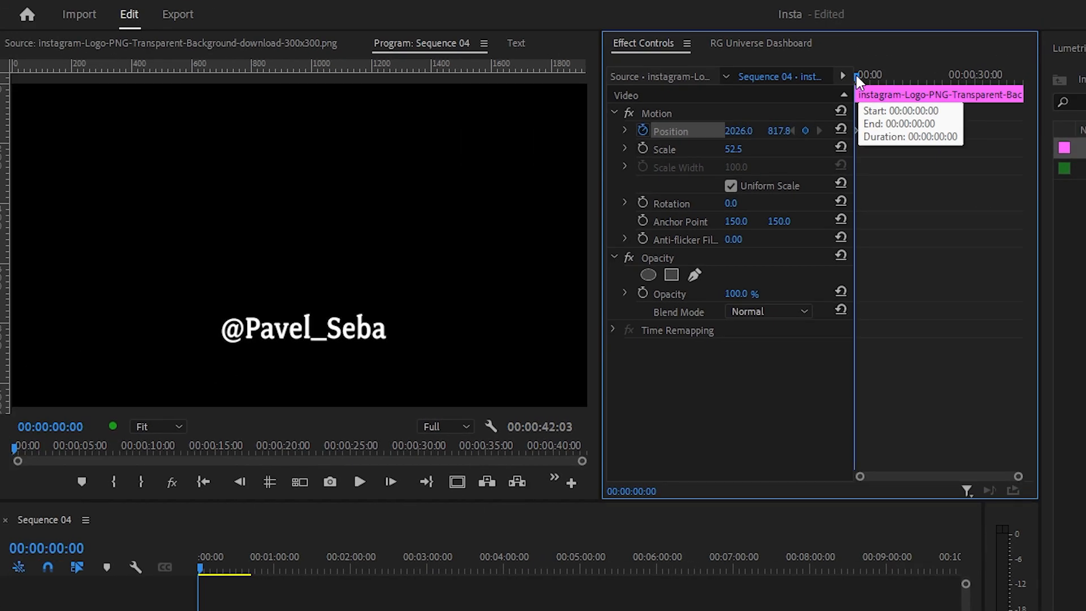
Step: Add a logo Position keyframe at 00:00:03:10 with horizontal position 603, beside the text, and play back the slide
left_click_drag(858, 75, 868, 76)
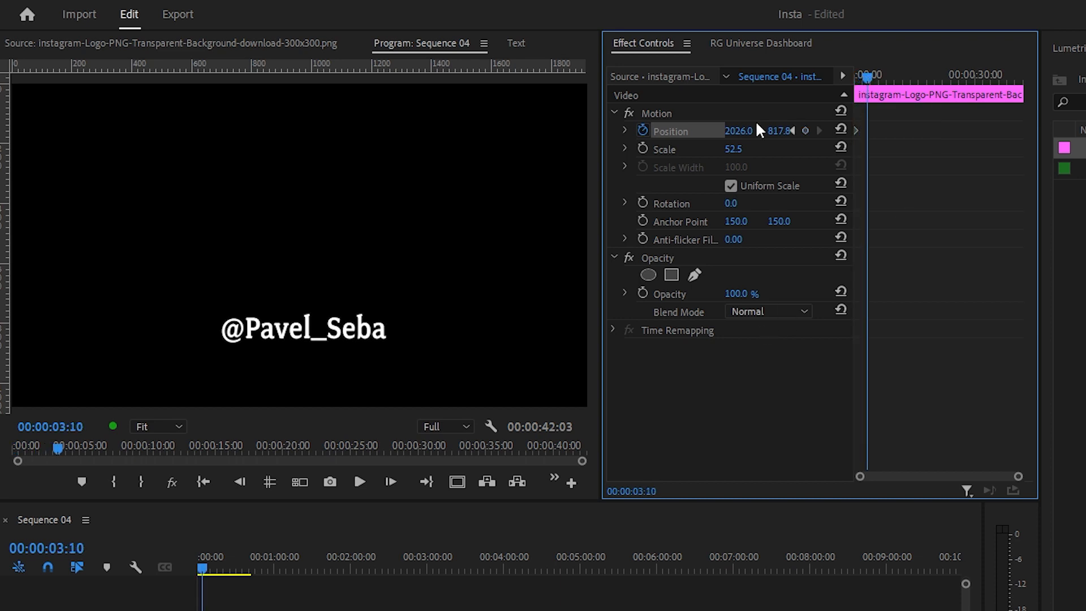
left_click_drag(738, 131, 0, 130)
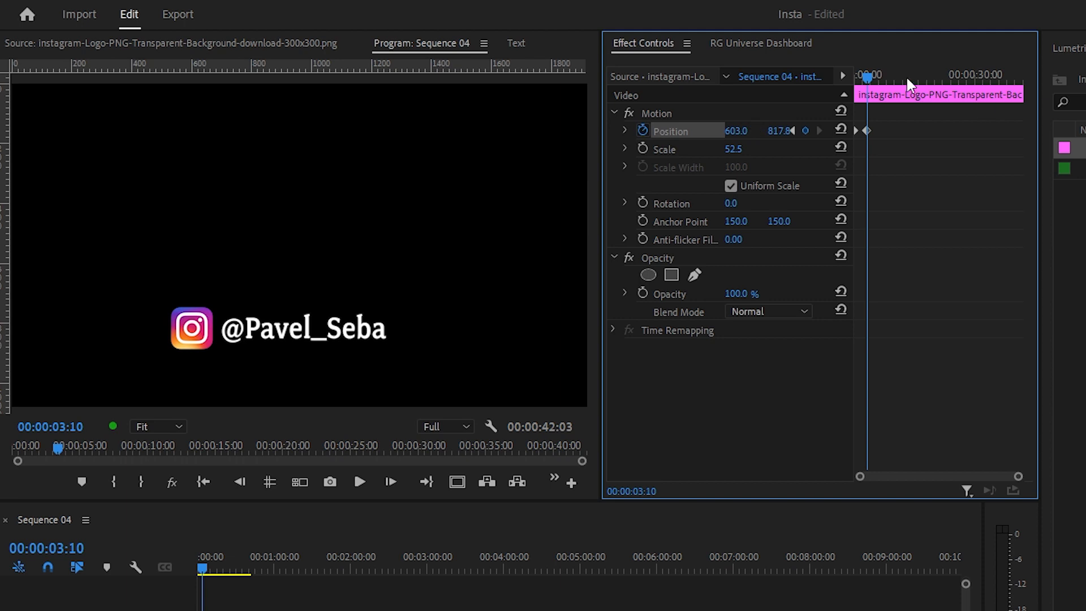
left_click_drag(907, 78, 821, 77)
key("space")
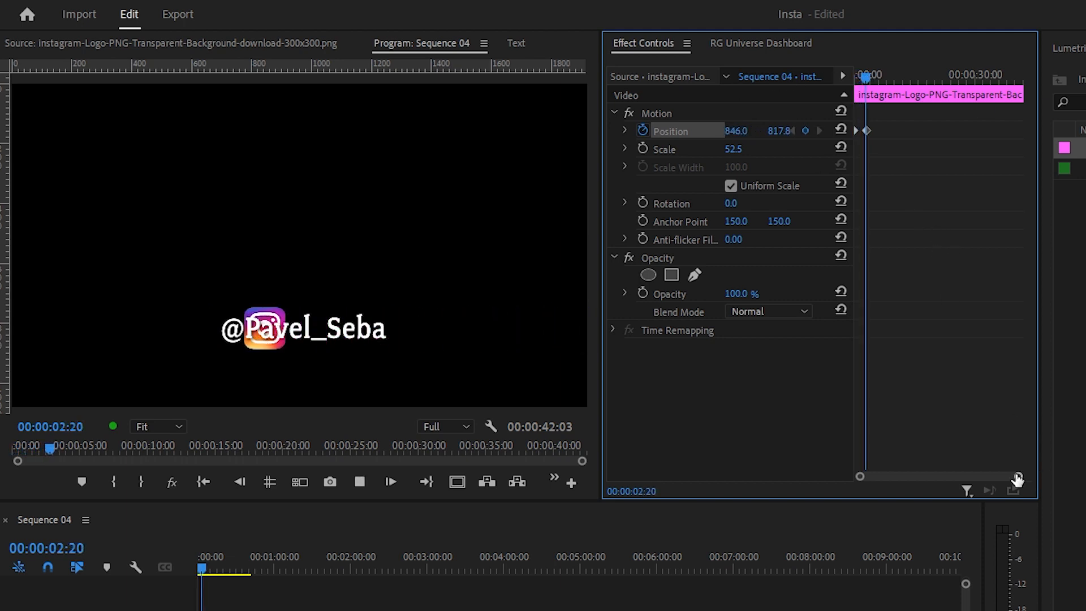
key("space")
Step: Speed up the slide by moving the logo's second Position keyframe to about 00:00:01:09, and play it back
left_click_drag(1016, 480, 940, 477)
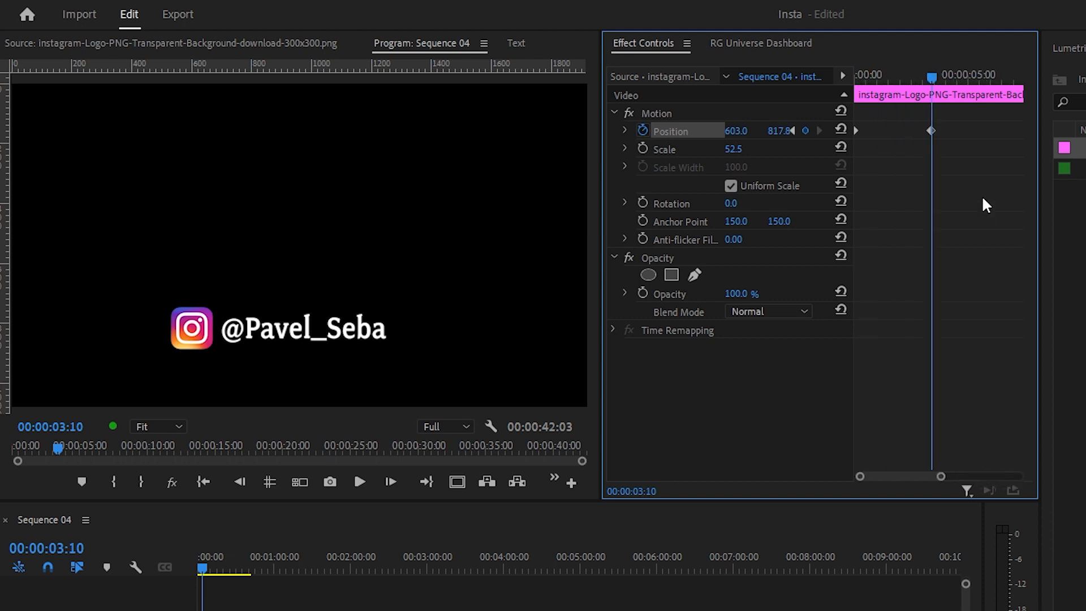
left_click_drag(930, 131, 897, 132)
key("space")
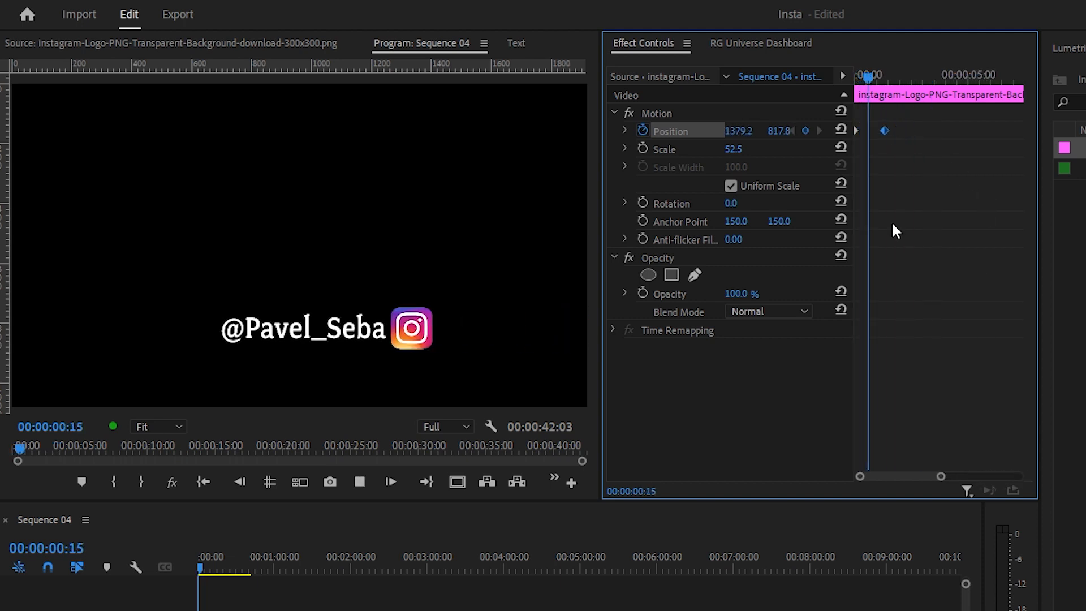
key("space")
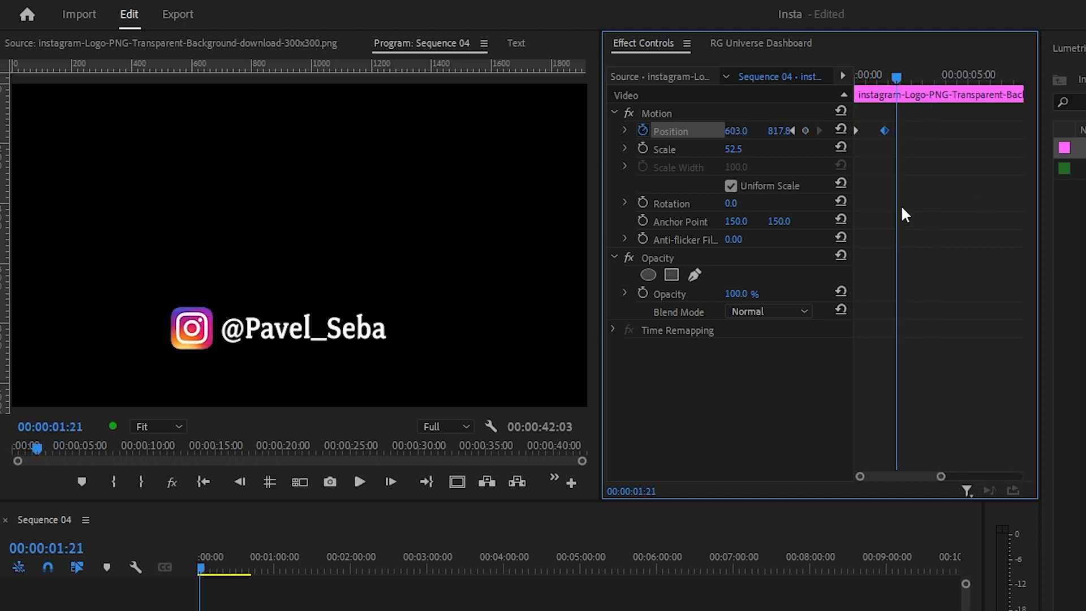
Step: Apply Ease In temporal interpolation to the logo's second Position keyframe
right_click(885, 132)
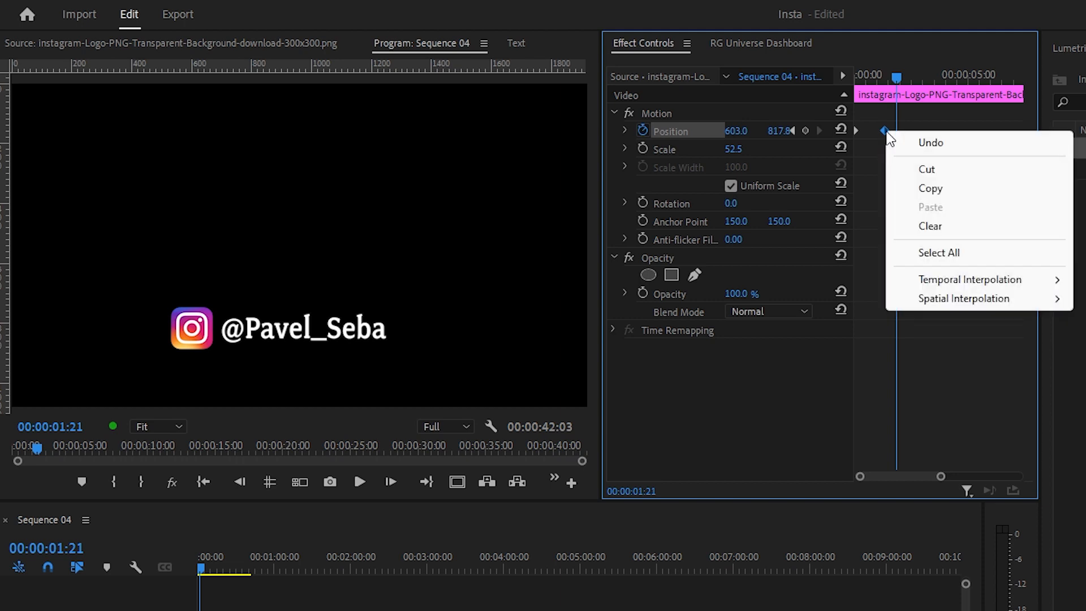
left_click(455, 602)
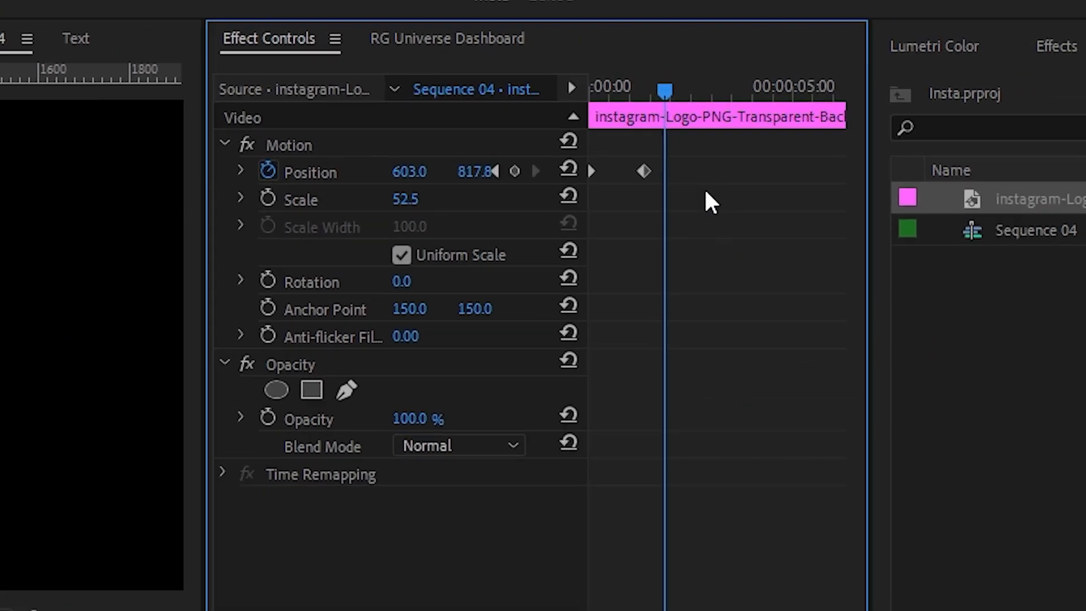
right_click(586, 185)
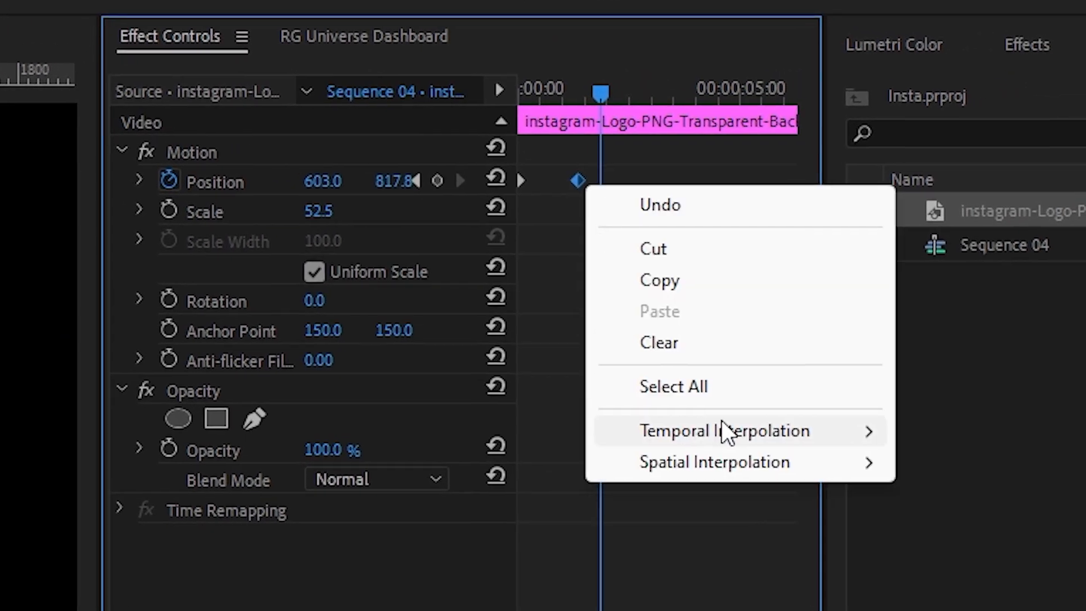
mouse_move(721, 427)
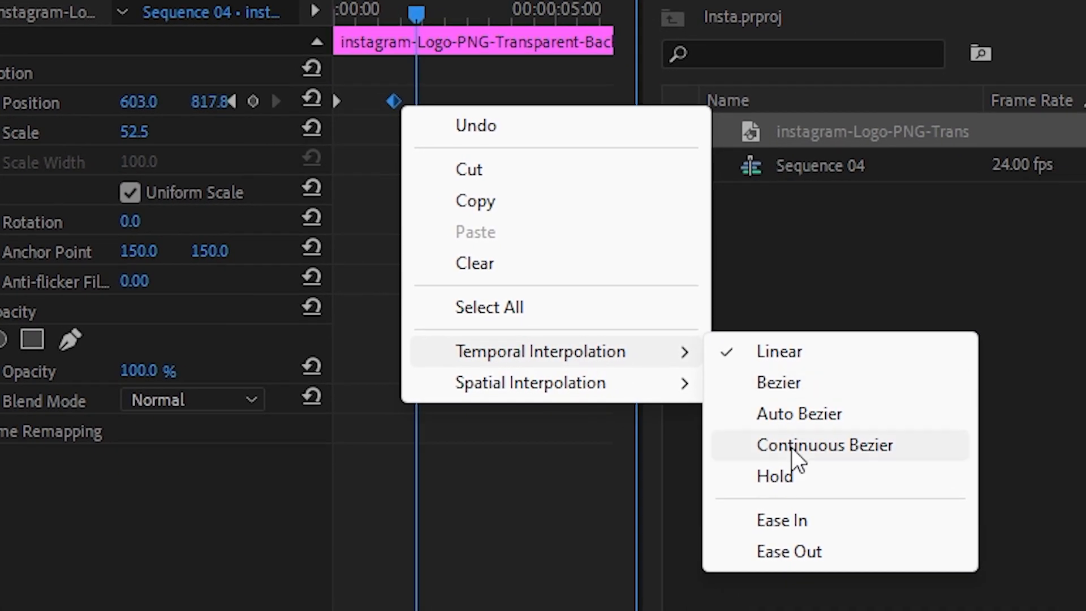
left_click(806, 523)
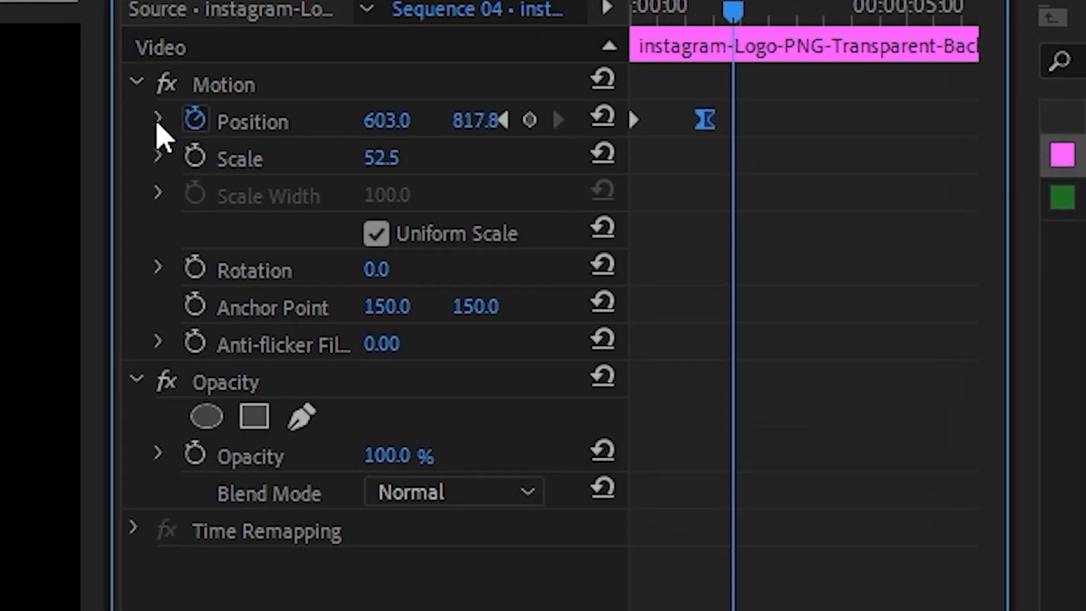
Step: Reshape the logo's Position velocity curve for a faster start and longer slowdown by lengthening the second keyframe's handle, and play back the motion
left_click(159, 120)
left_click_drag(660, 11, 690, 33)
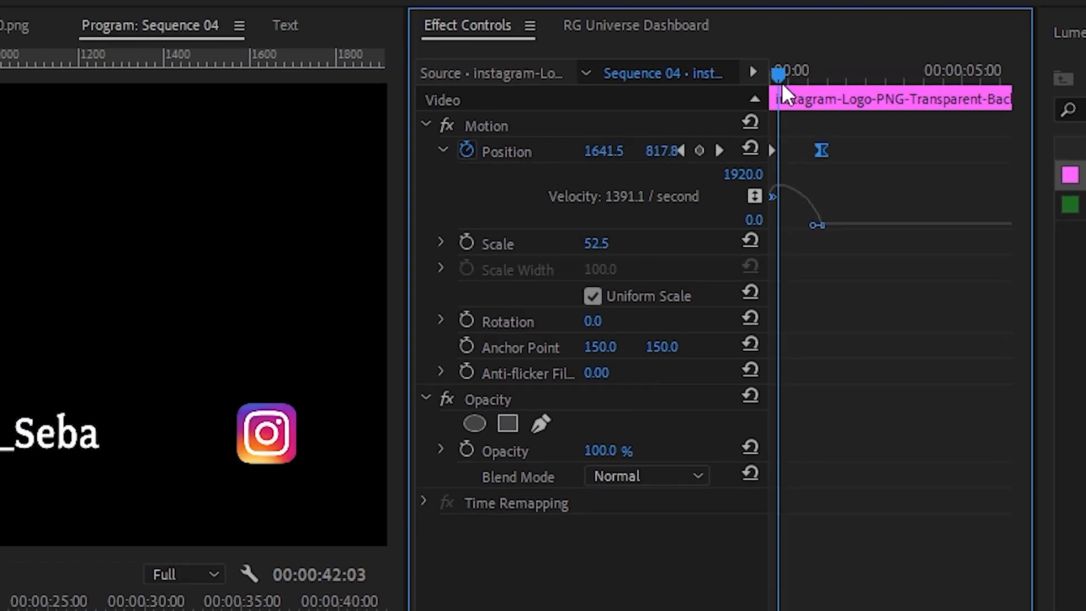
left_click_drag(898, 73, 909, 76)
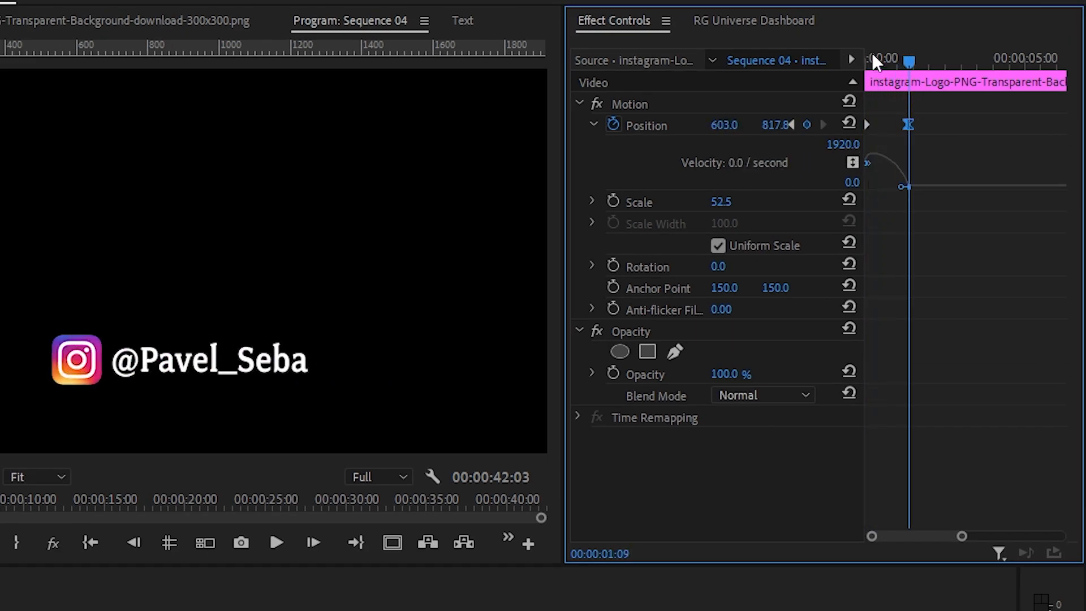
left_click(867, 59)
key("space")
key("space")
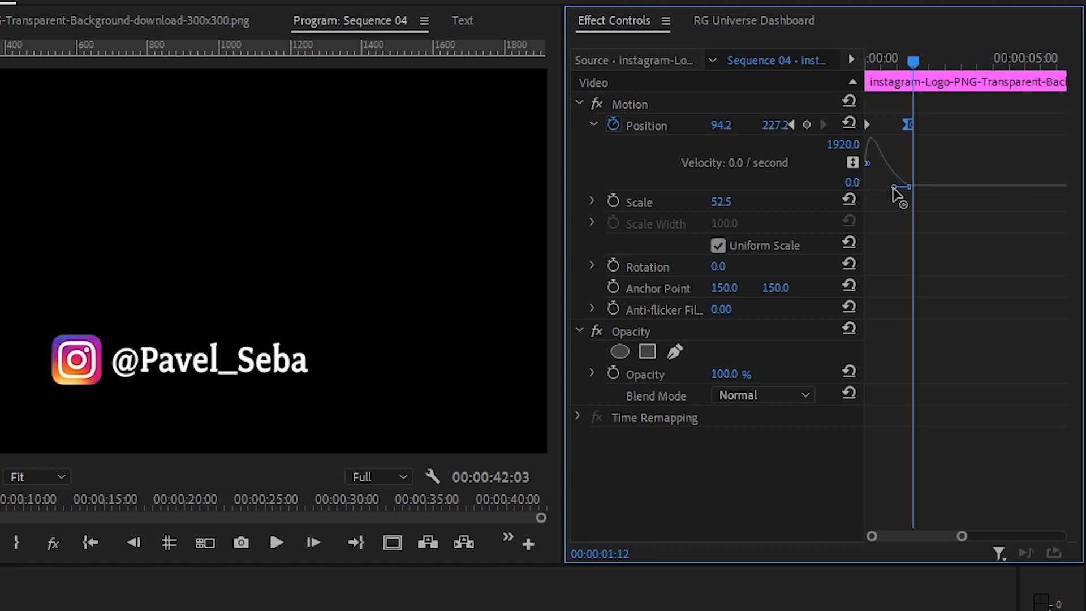
left_click(869, 59)
key("space")
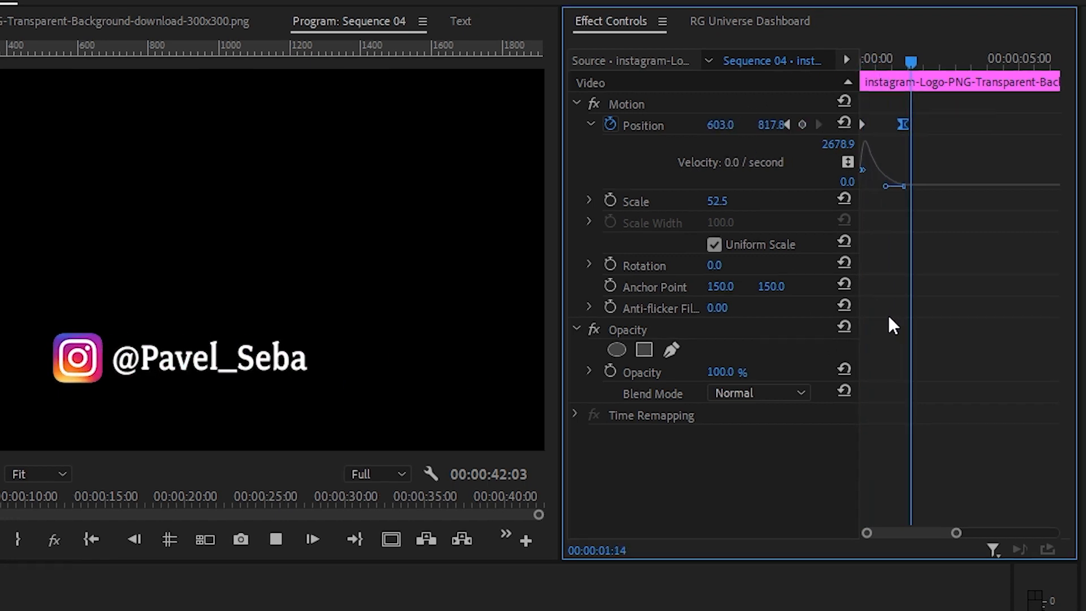
key("space")
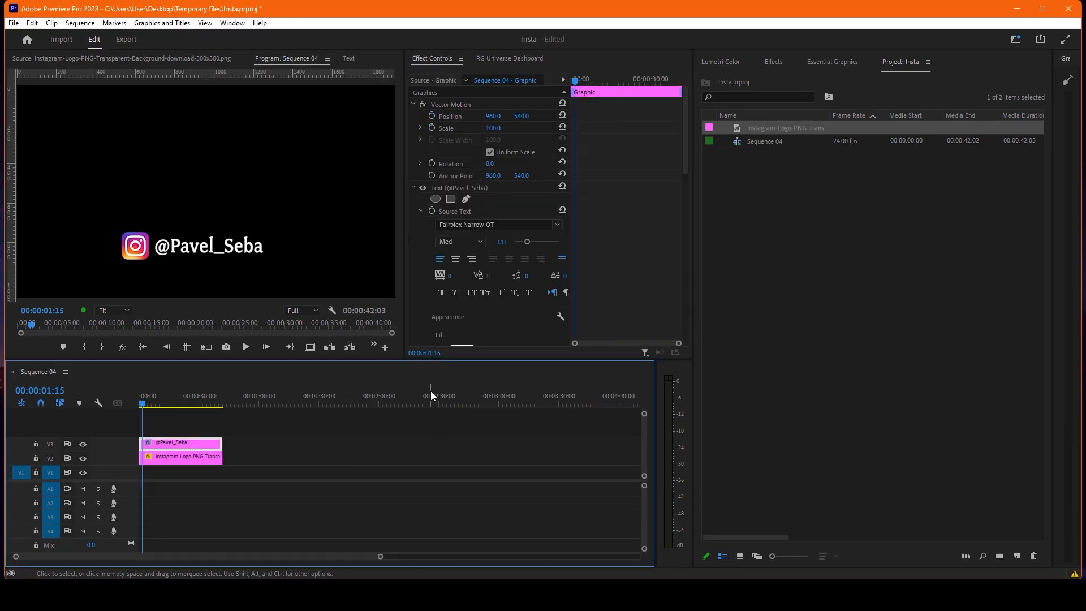
Step: At 00:00:00:03, draw a four-point opacity mask around the handle text with the Pen tool and adjust its upper-left corner
key("t")
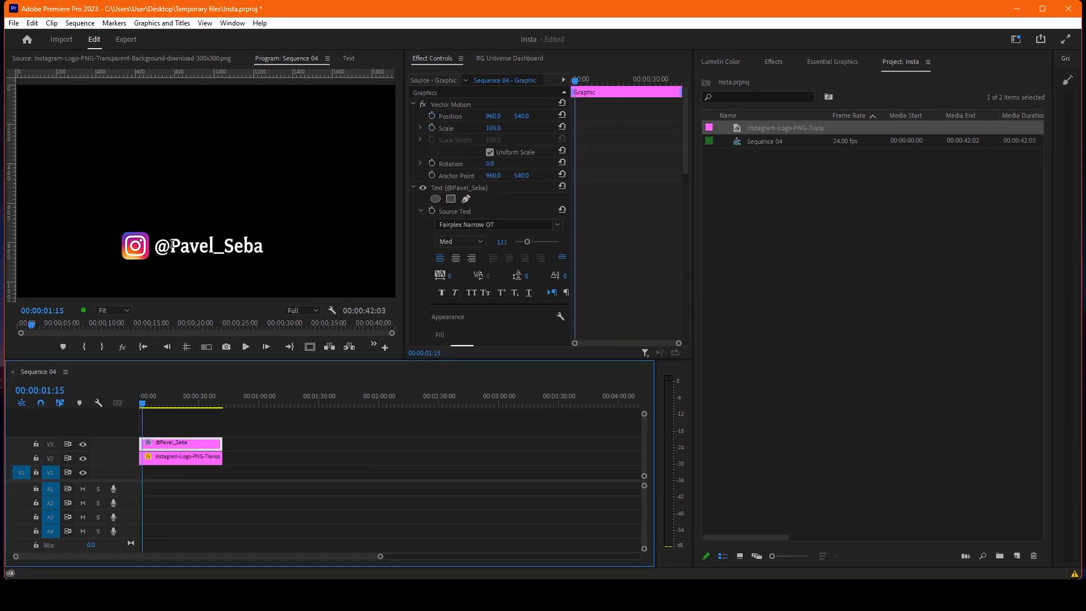
left_click_drag(141, 406, 133, 406)
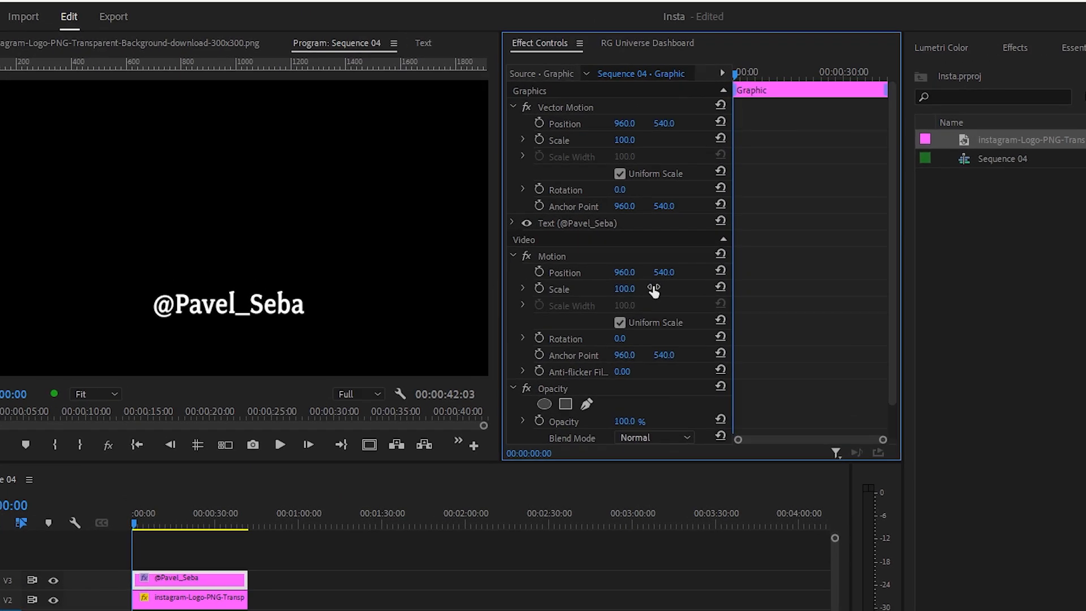
key("Right")
key("Right")
key("Right")
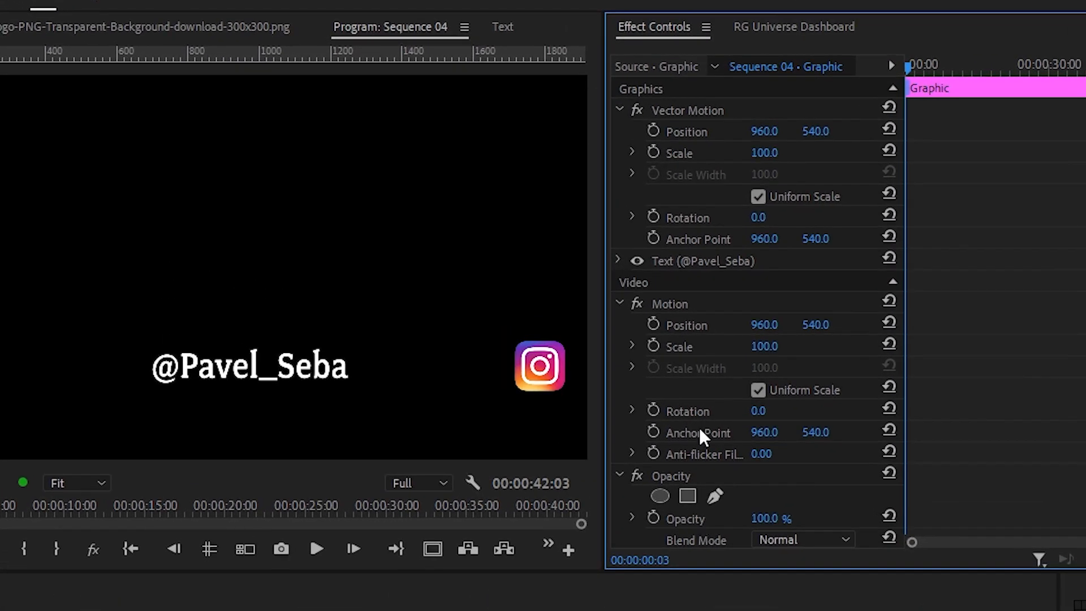
left_click(716, 496)
left_click(414, 411)
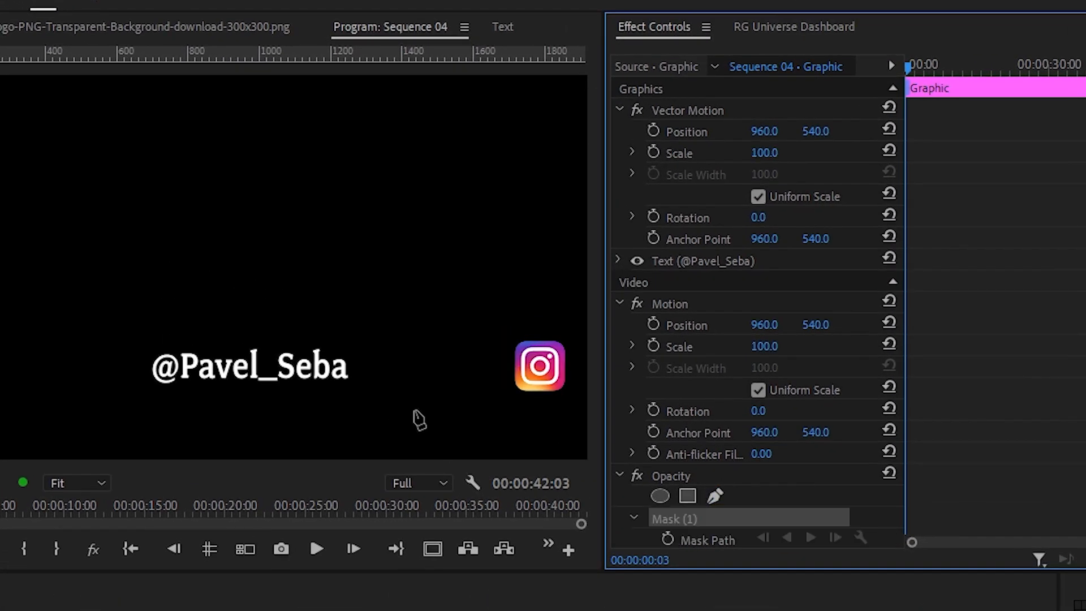
left_click(36, 275)
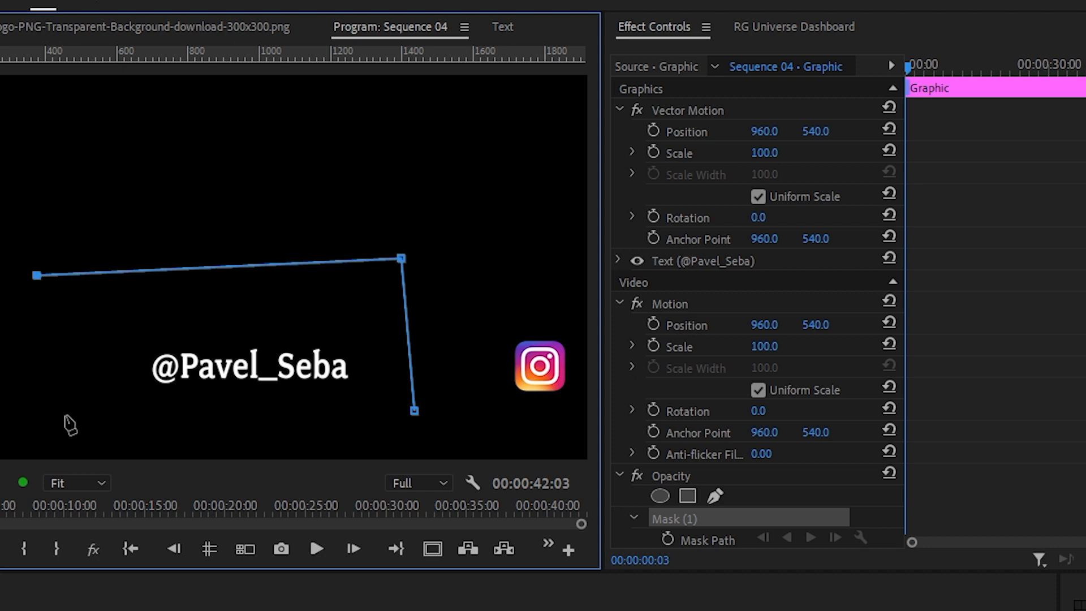
left_click(415, 410)
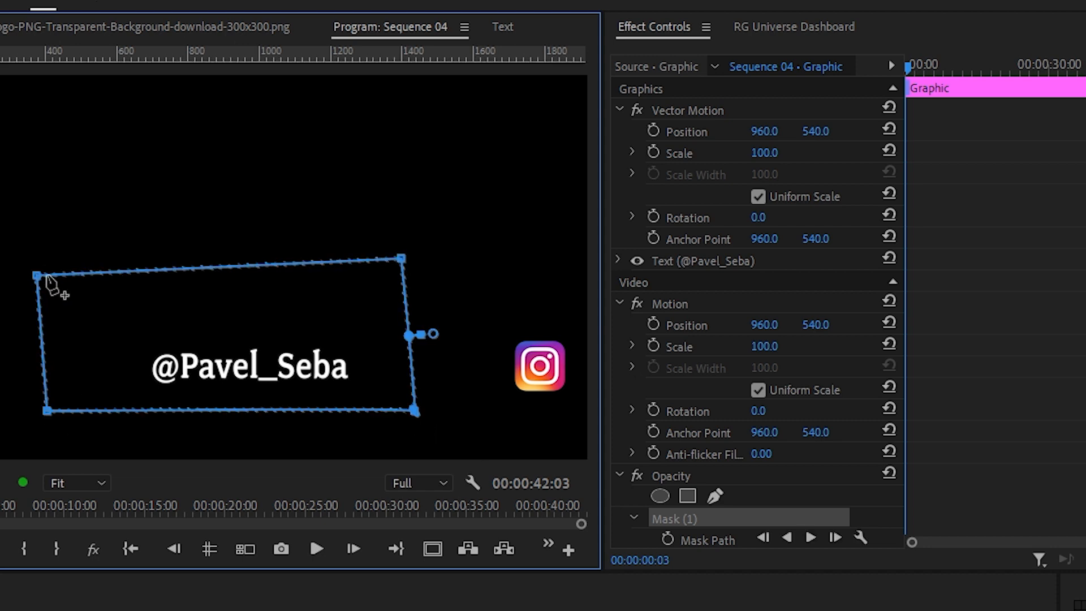
left_click_drag(36, 276, 45, 274)
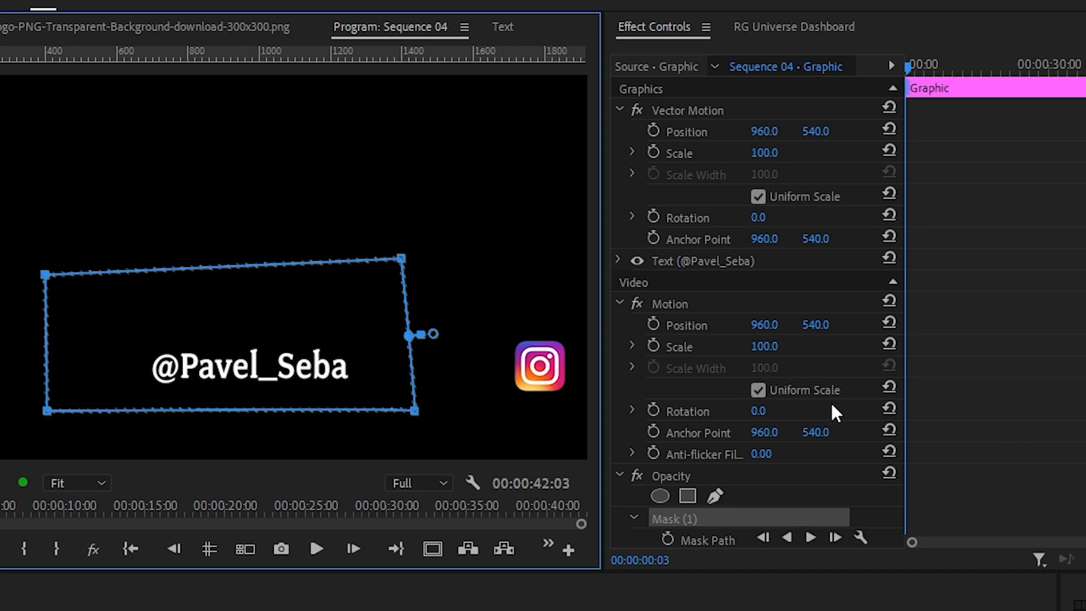
Step: Set the feather of the handle text's opacity mask to 6
scroll(947, 441, "down", 3)
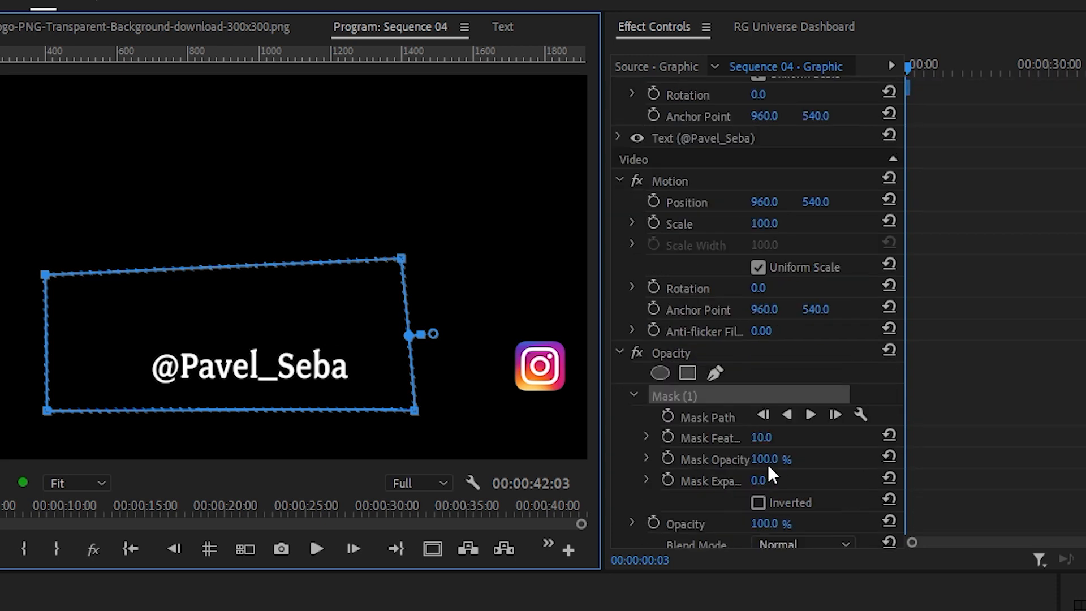
left_click(765, 437)
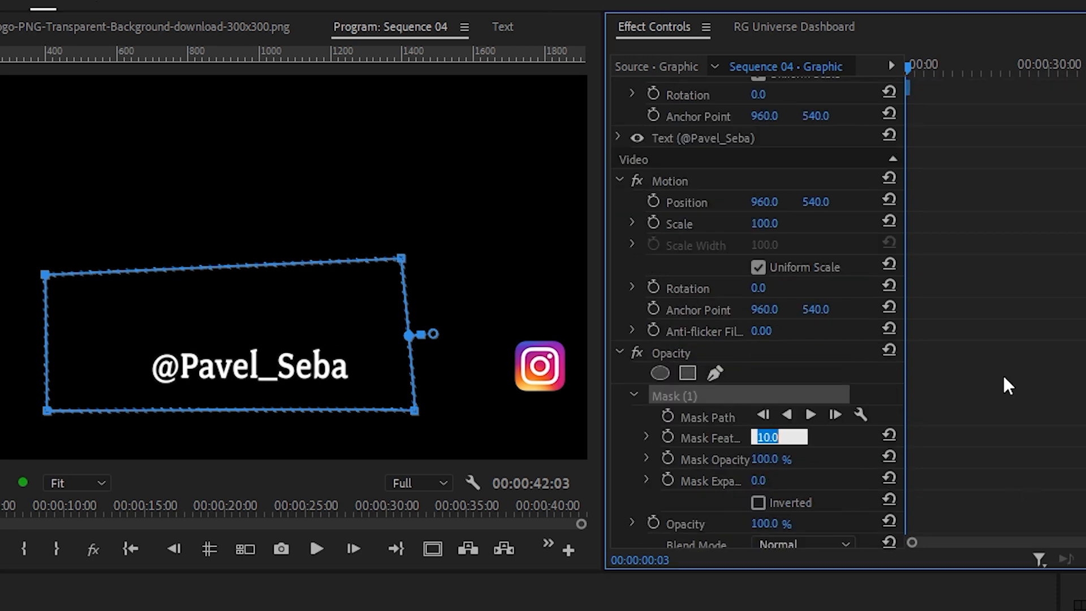
type("6")
key("Return")
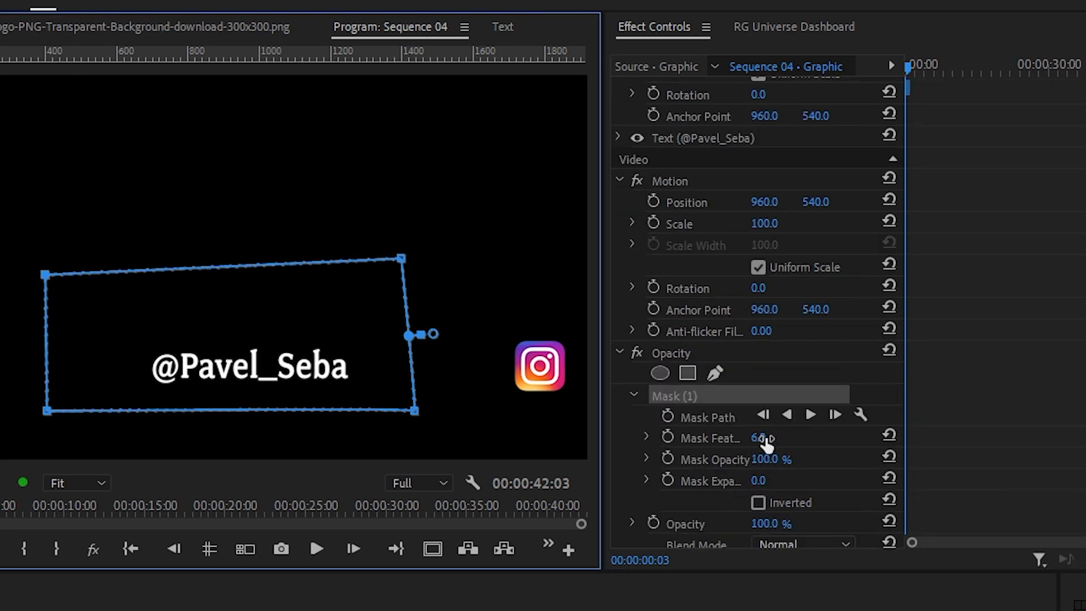
Step: Try a mask feather of 103 on the handle text, nudge the mask slightly, and reduce the feather again
left_click_drag(768, 444, 823, 444)
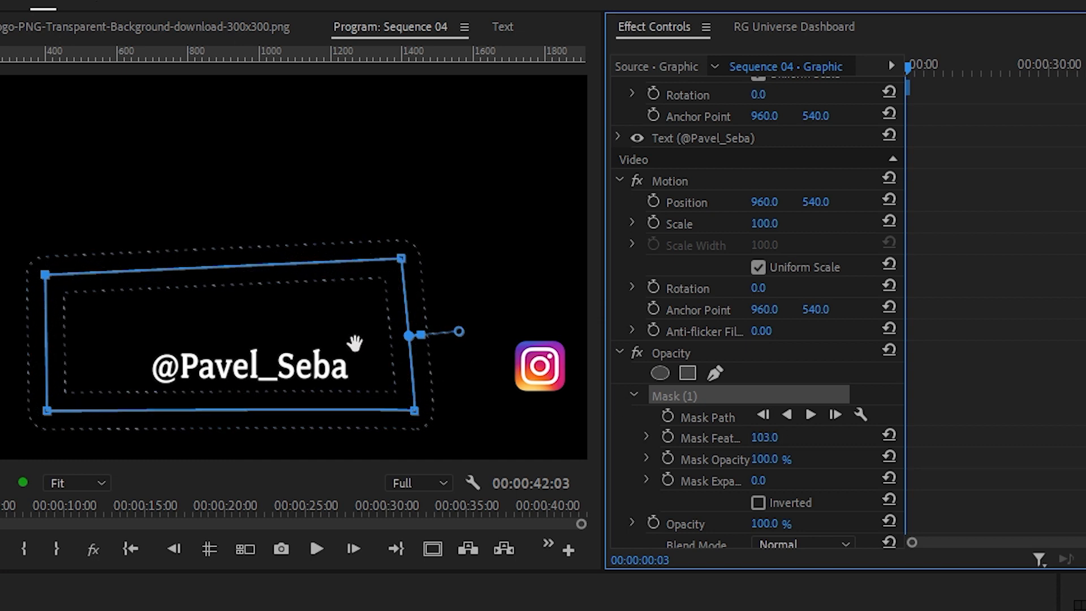
mouse_move(355, 342)
left_mouse_down()
mouse_move(361, 245)
mouse_move(359, 342)
left_mouse_up()
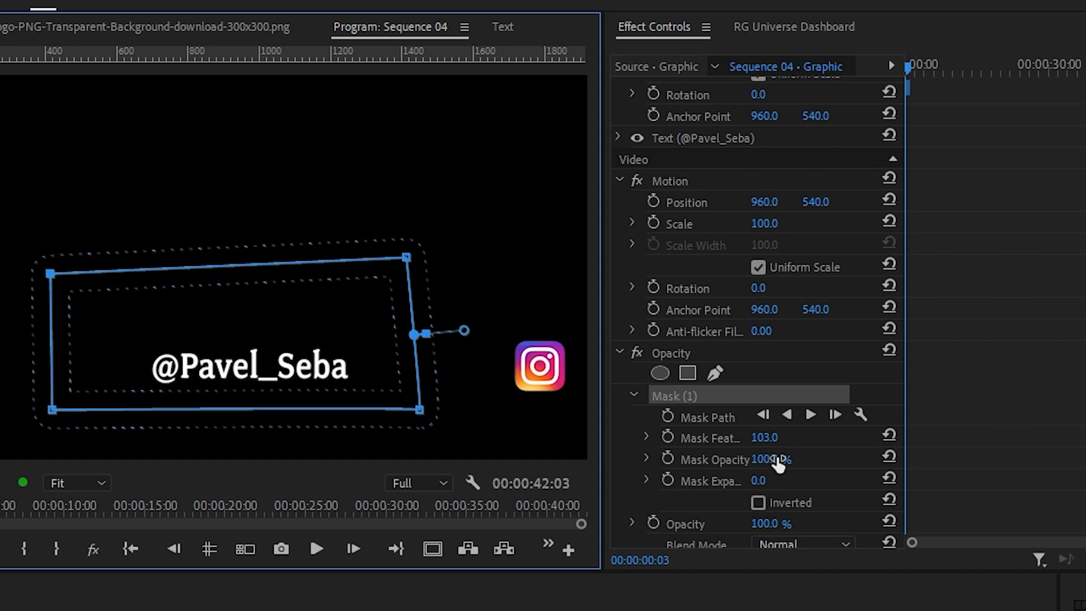
left_click_drag(768, 442, 671, 438)
Step: Select the handle text's mask and move it to the right until the whole text is hidden
left_click_drag(368, 363, 368, 335)
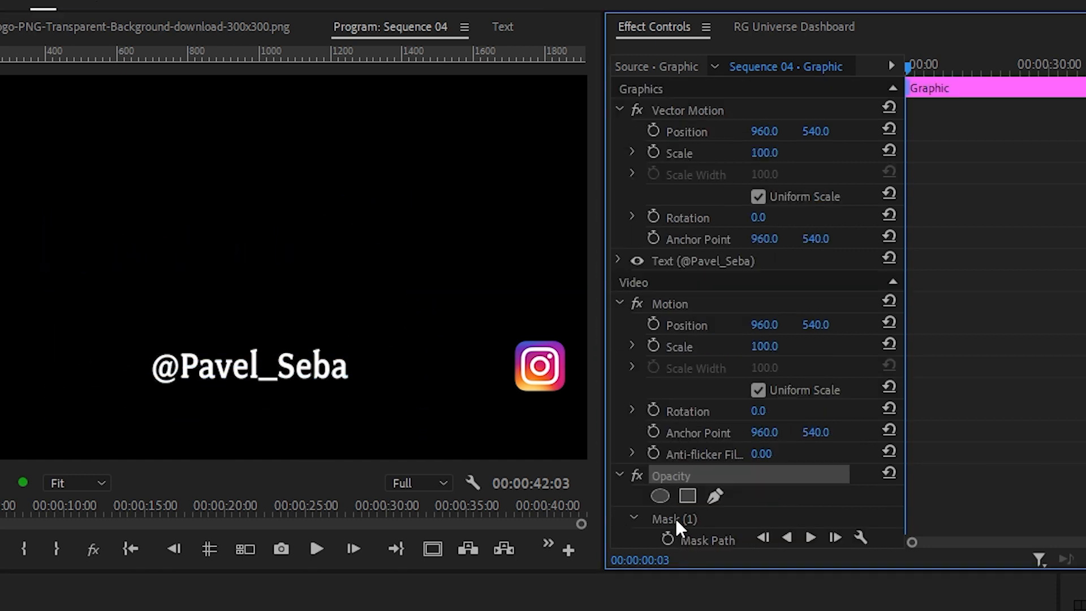
left_click(678, 522)
left_click_drag(143, 352, 446, 359)
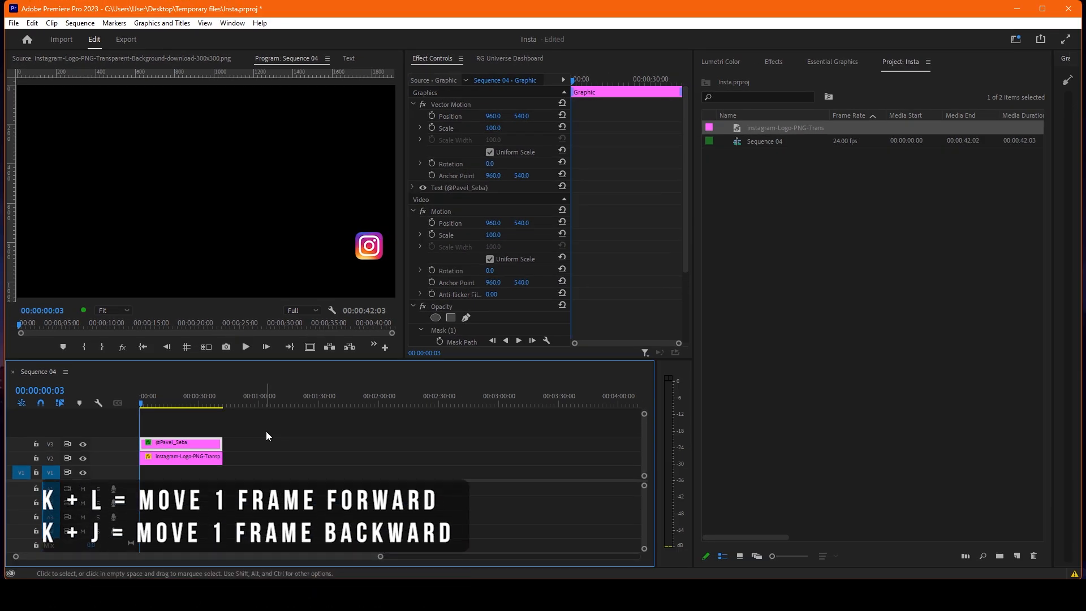
Step: Step through the logo's slide frame by frame, stop at 00:00:00:07, and start Mask Path keyframing for the text mask
key("k+l")
key("k+l")
key("k+l")
key("k+l")
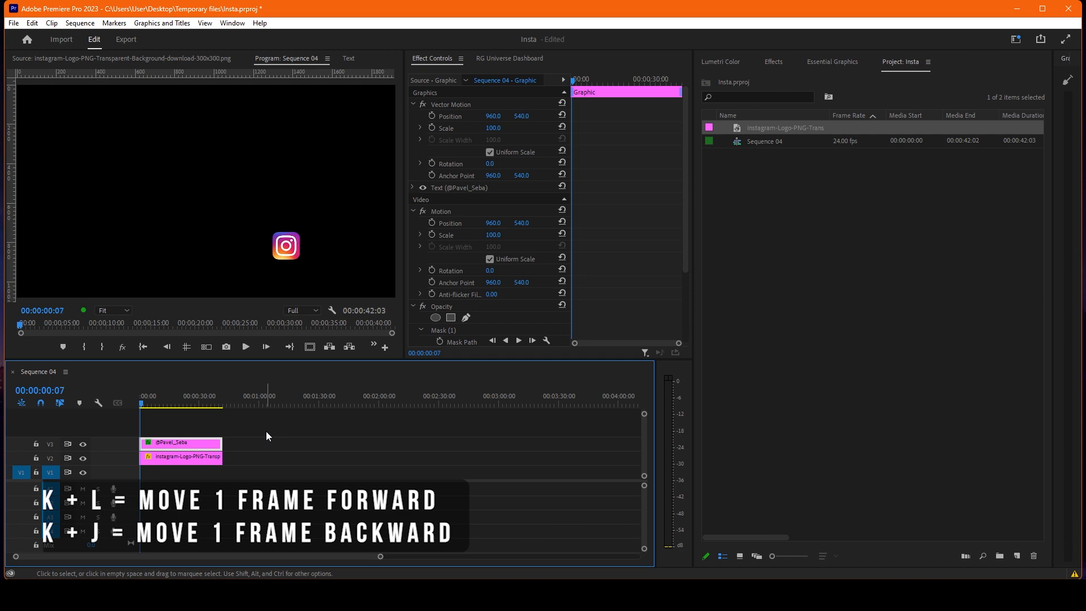
key("k+l")
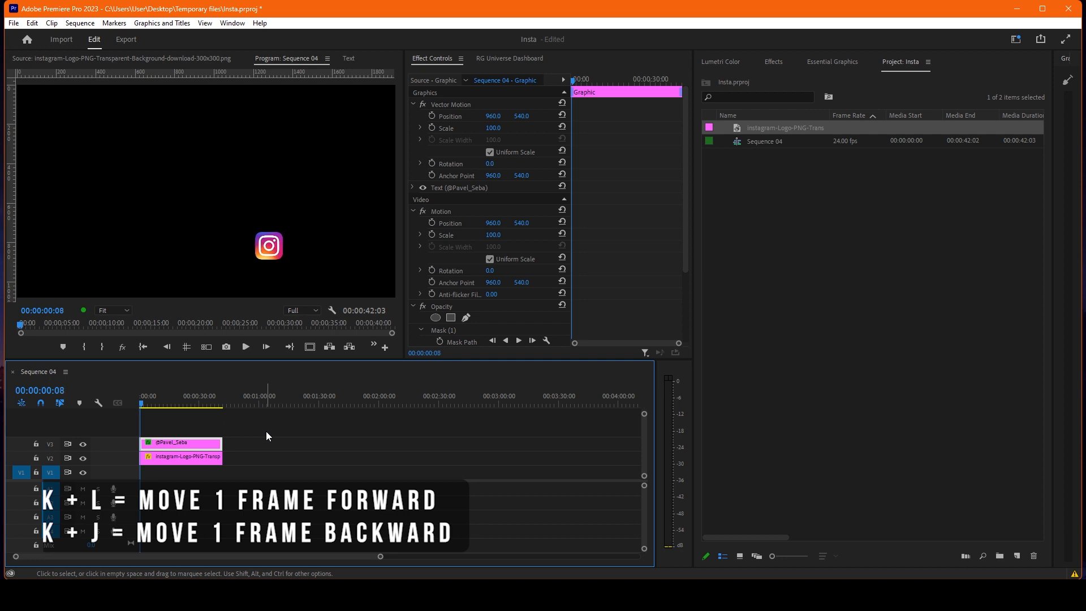
key("k+j")
key("k+j")
key("k+j")
key("k+j")
key("k+j")
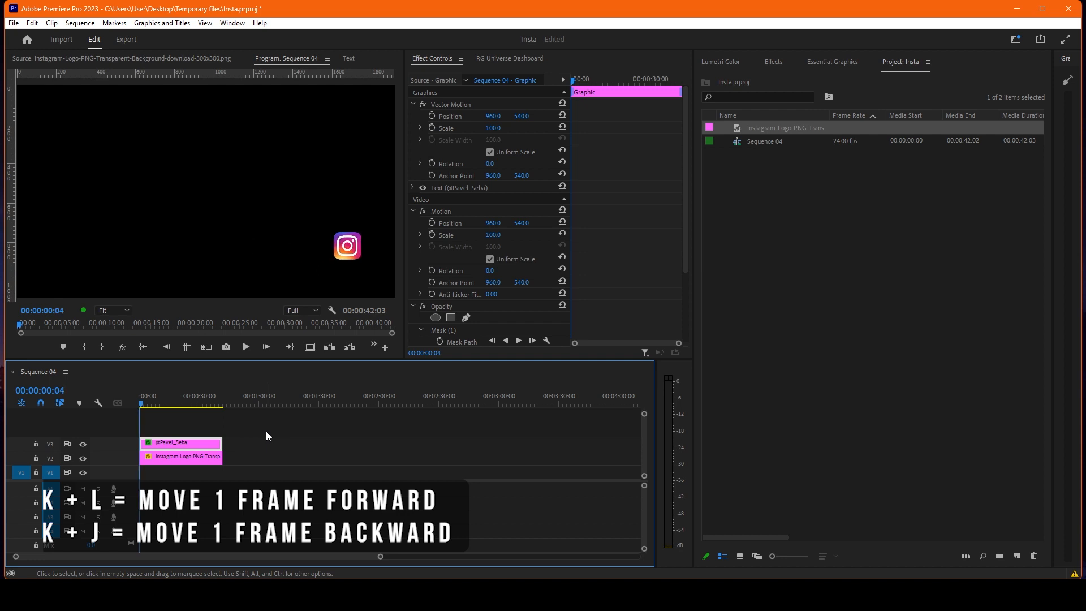
key("k+l")
key("k+l")
key("k+l")
key("k+l")
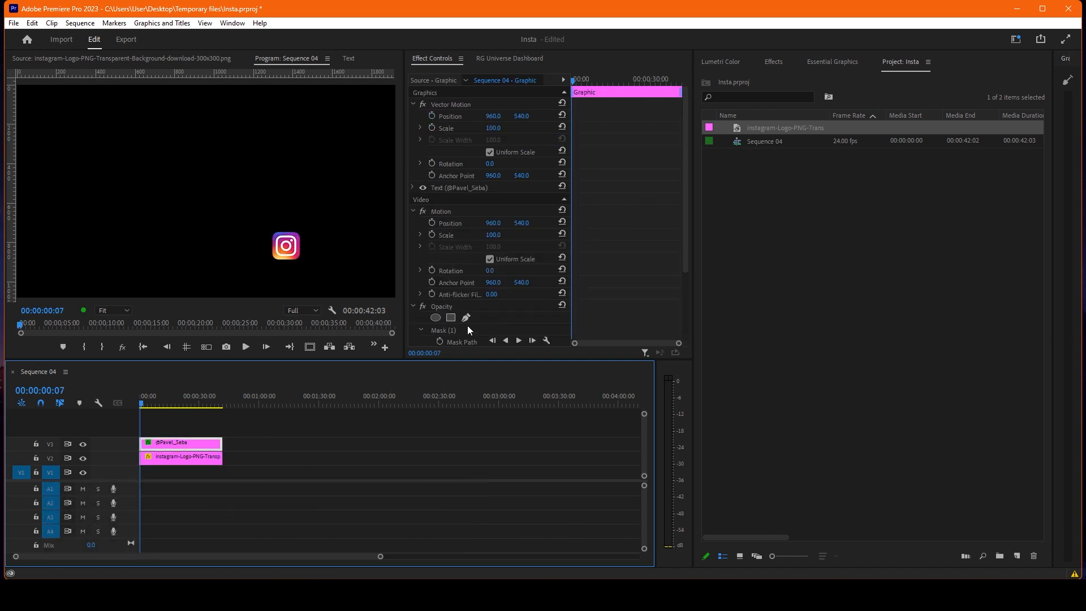
scroll(495, 312, "down", 2)
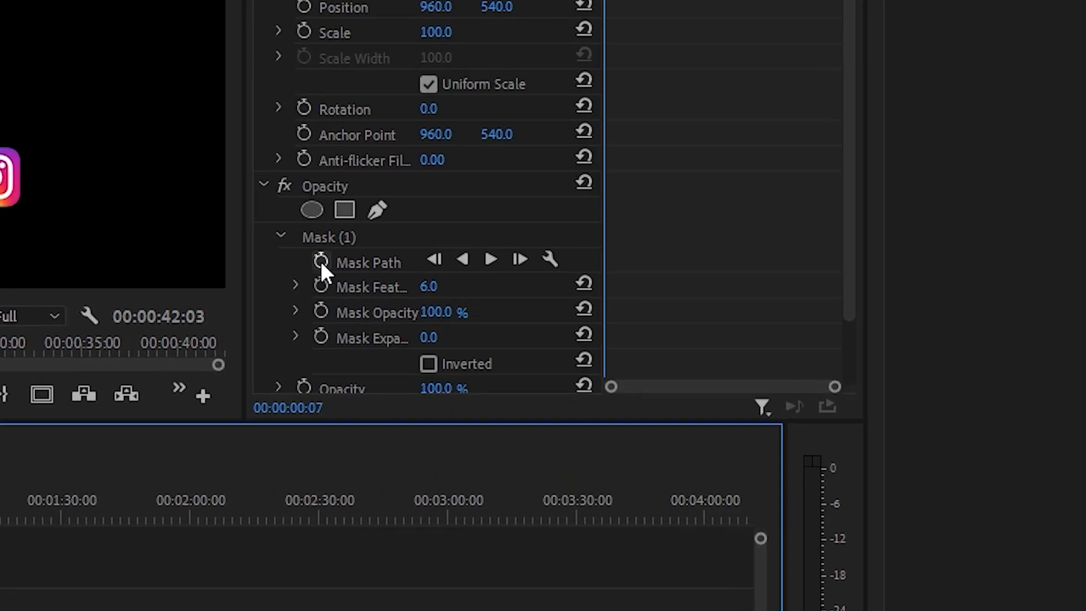
left_click(356, 268)
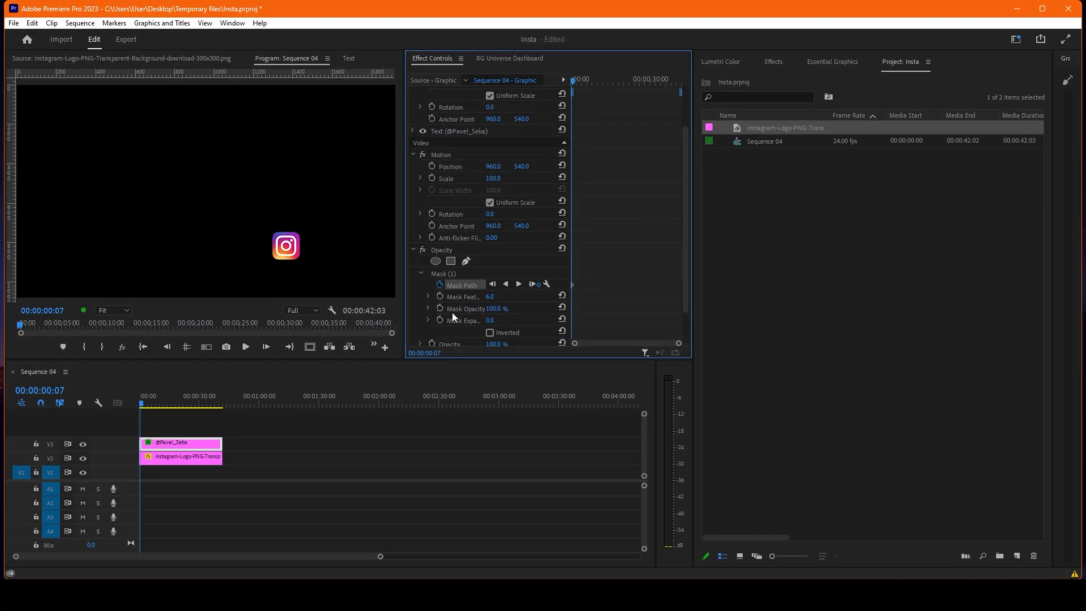
Step: With the preview magnified to 75%, move the mask at 00:00:00:10 so its left edge meets the logo's right edge
left_click(455, 276)
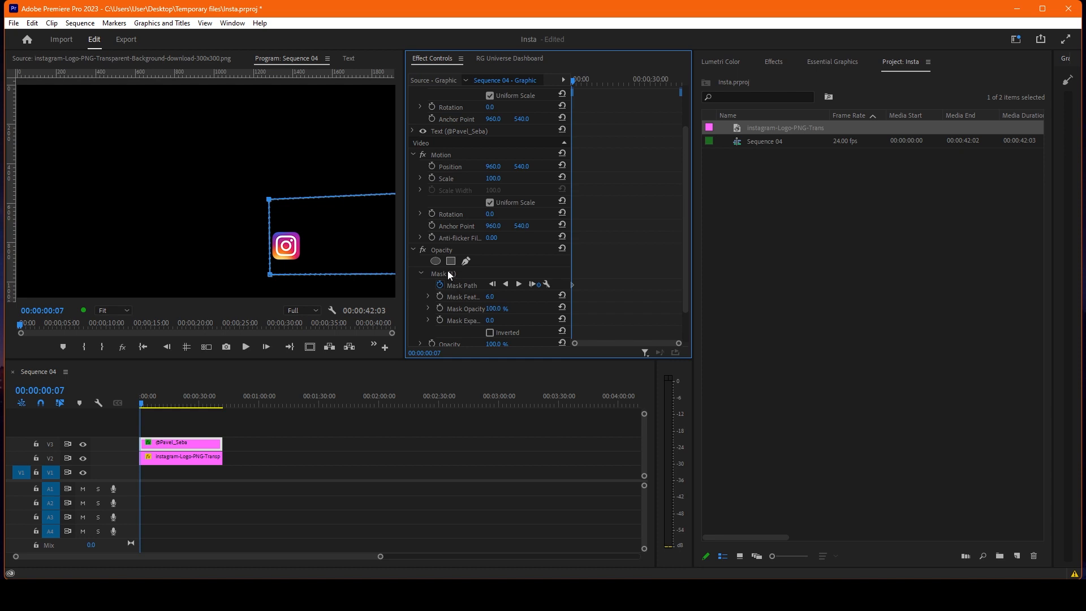
left_click(449, 273)
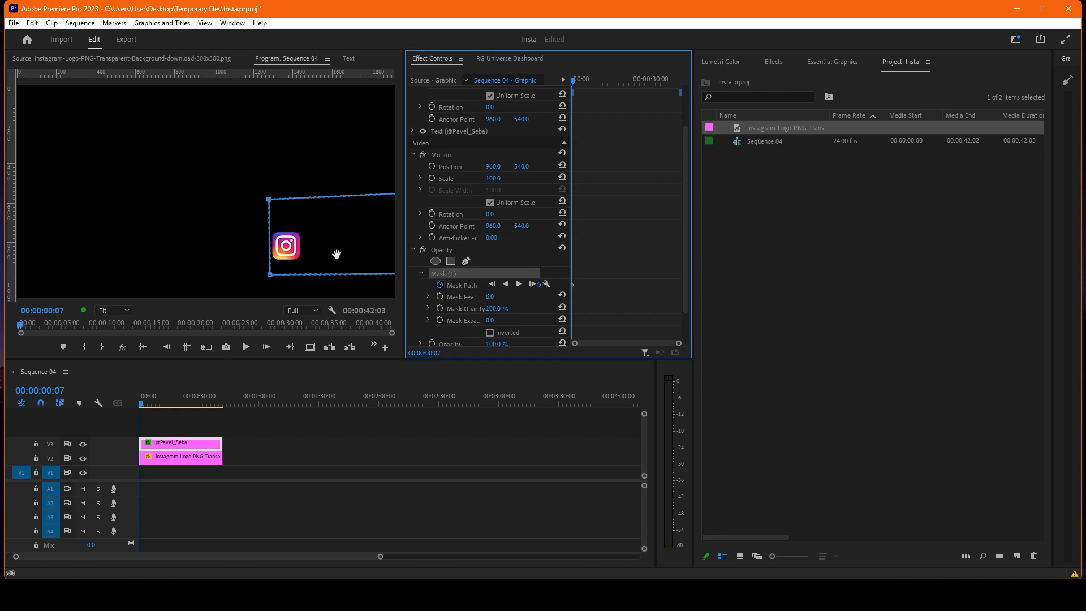
key("Right")
key("Right")
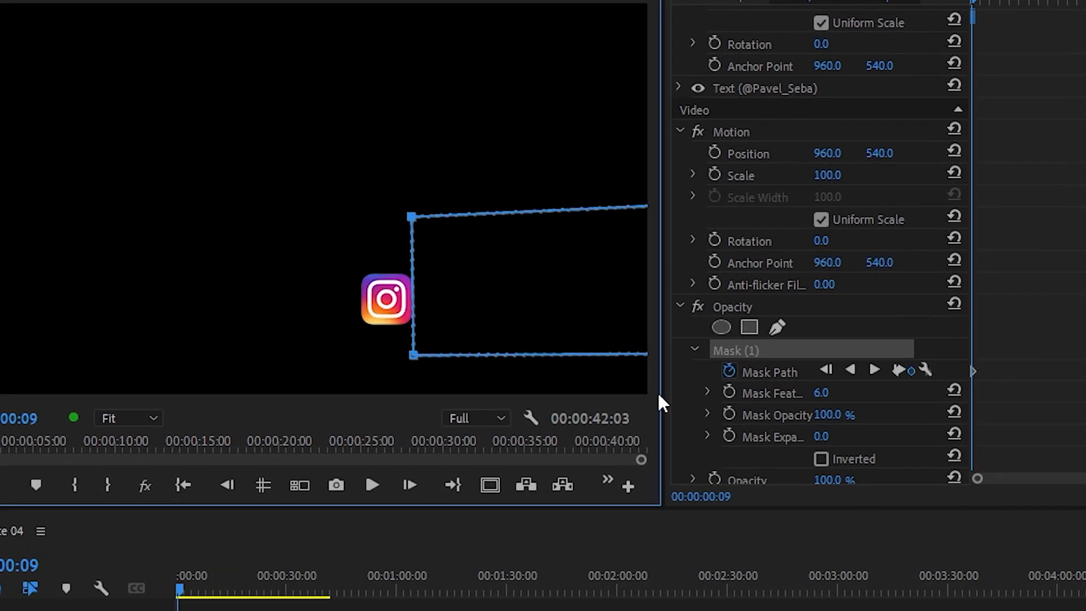
left_click(144, 421)
left_click(141, 555)
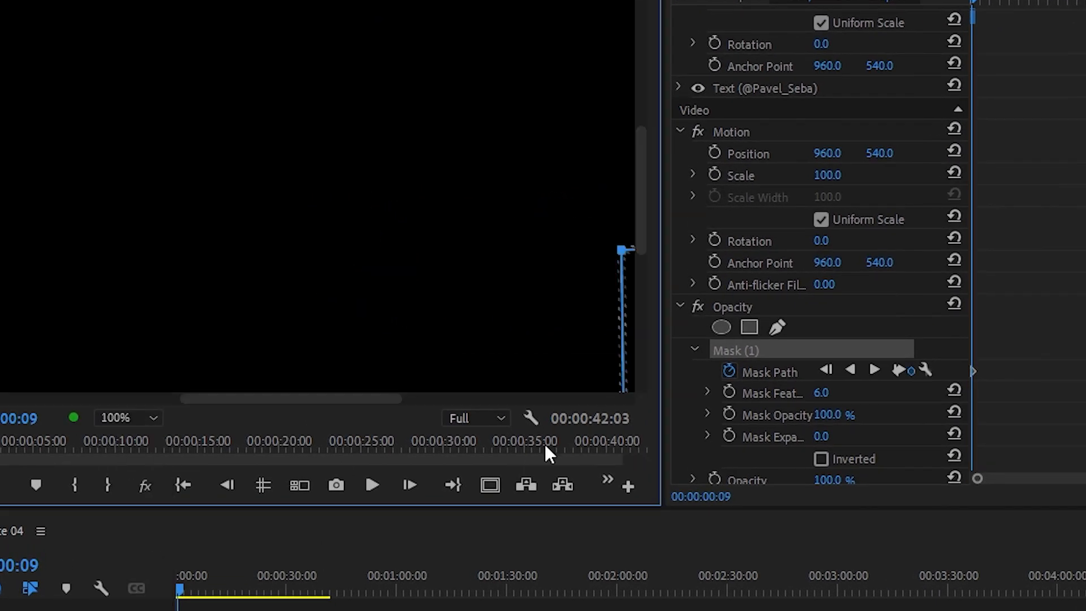
left_click_drag(638, 213, 643, 275)
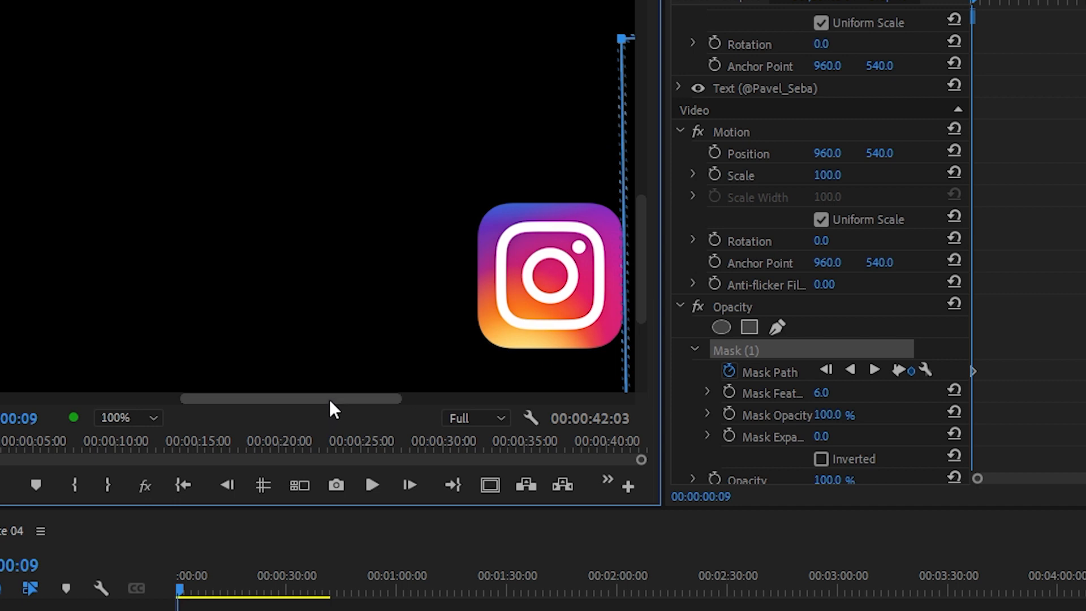
left_click(149, 418)
left_click(141, 533)
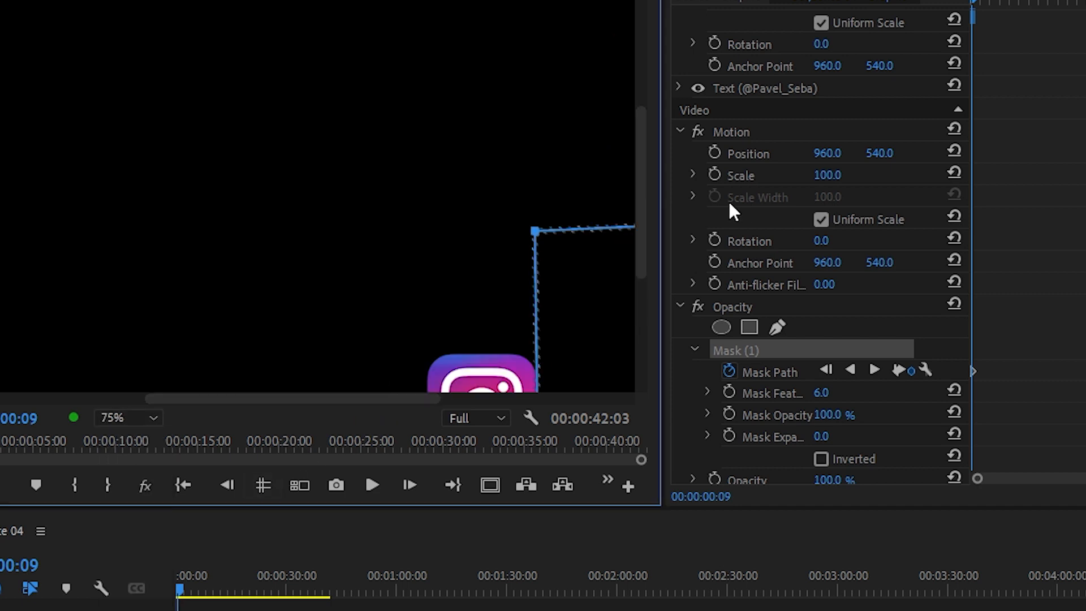
left_click_drag(639, 212, 637, 290)
key("Right")
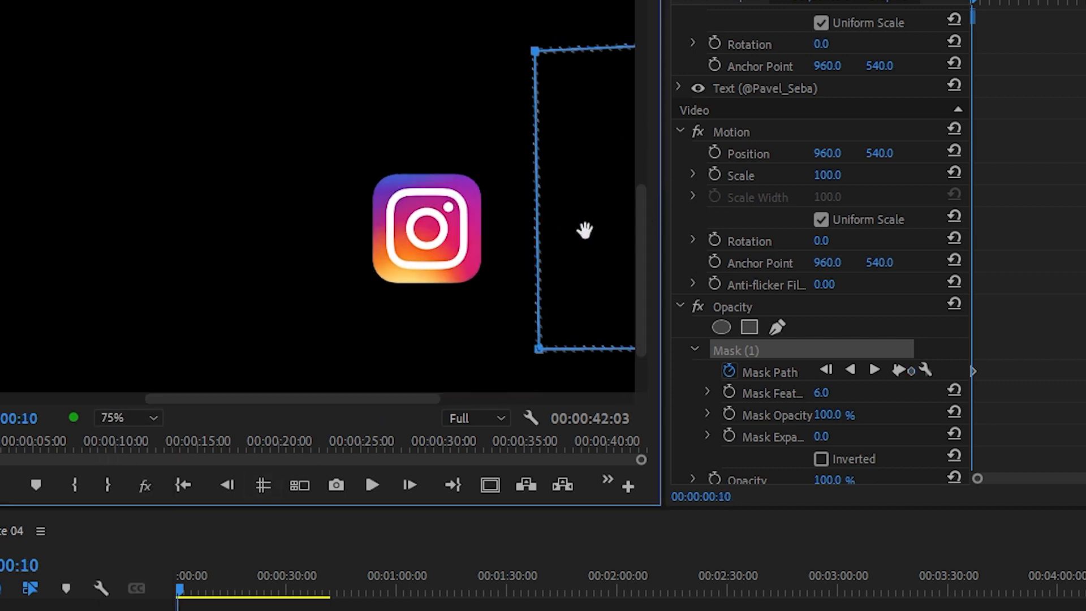
left_click_drag(583, 230, 532, 230)
Step: Advance frame by frame and keep moving the mask left along the logo's right edge until the whole handle text is revealed
key("Right")
key("Right")
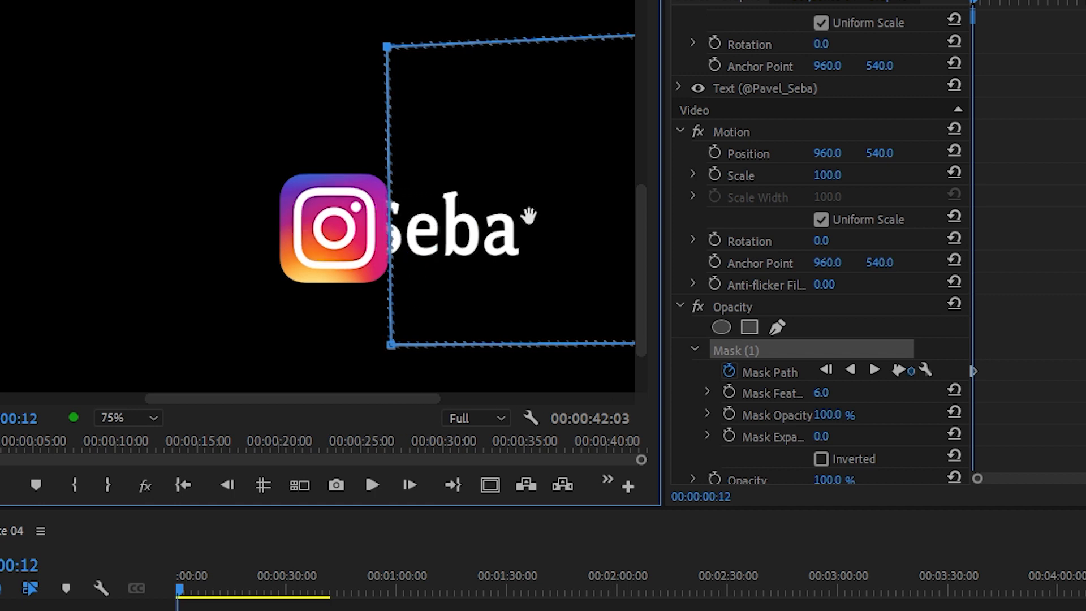
key("Right")
left_click_drag(368, 210, 274, 215)
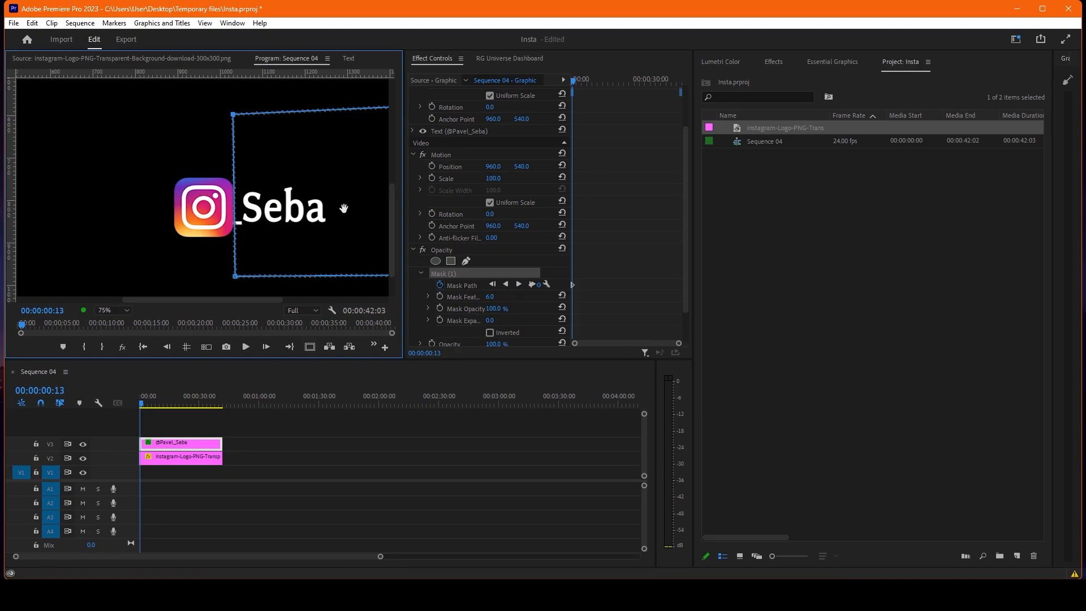
key("Right")
key("Right")
key("Right")
key("Right")
key("Right")
key("Right")
key("Right")
key("Right")
key("Right")
key("Right")
key("Right")
key("Right")
key("Right")
key("Right")
key("Right")
key("Right")
key("Right")
key("Right")
key("Right")
key("Right")
key("Right")
key("Right")
key("Right")
key("Right")
key("Right")
key("Right")
key("Right")
key("Right")
key("Right")
key("Right")
key("Right")
left_click(208, 422)
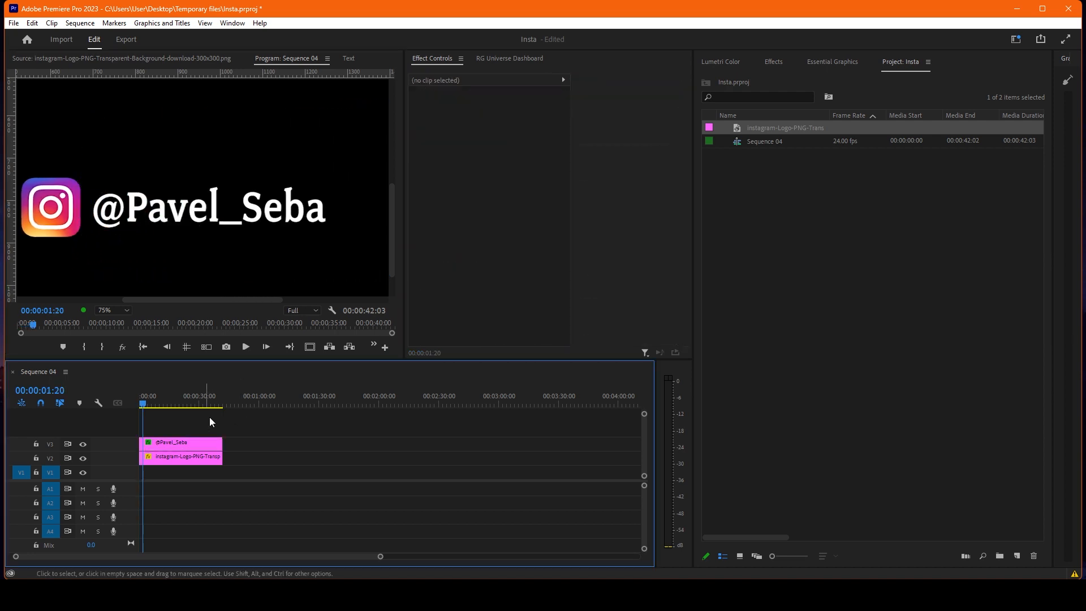
Step: Fit the preview to its window and play the title animation from the beginning to check the reveal
left_click(127, 310)
left_click(122, 327)
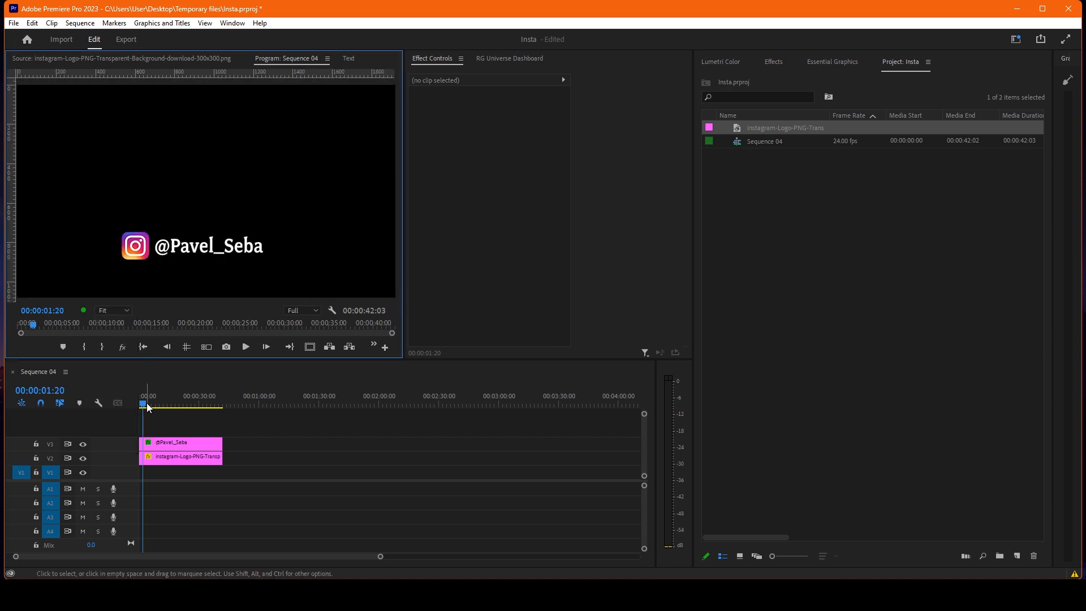
left_click(263, 444)
key("Home")
key("space")
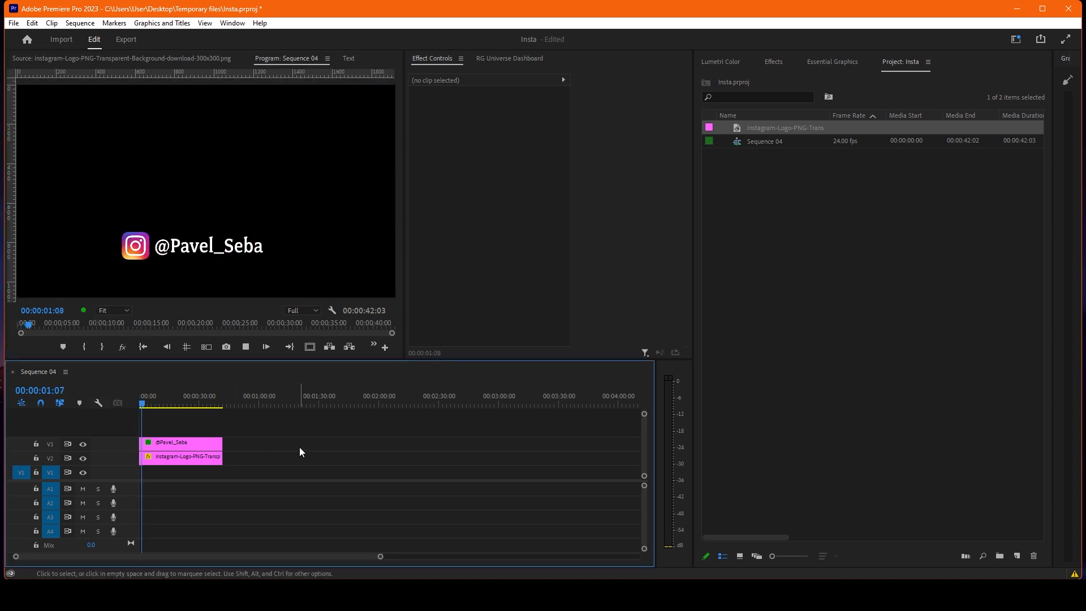
key("space")
Step: Play the sequence from the start to 00:00:03:10, cut both clips there, and delete everything after the cut
key("equal")
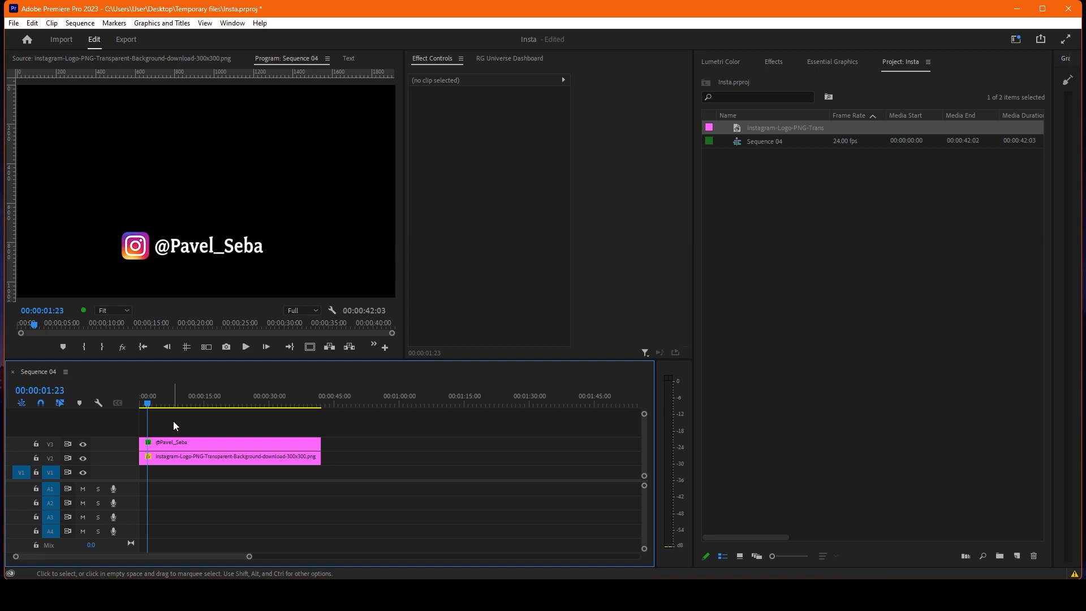
key("Home")
key("backslash")
key("space")
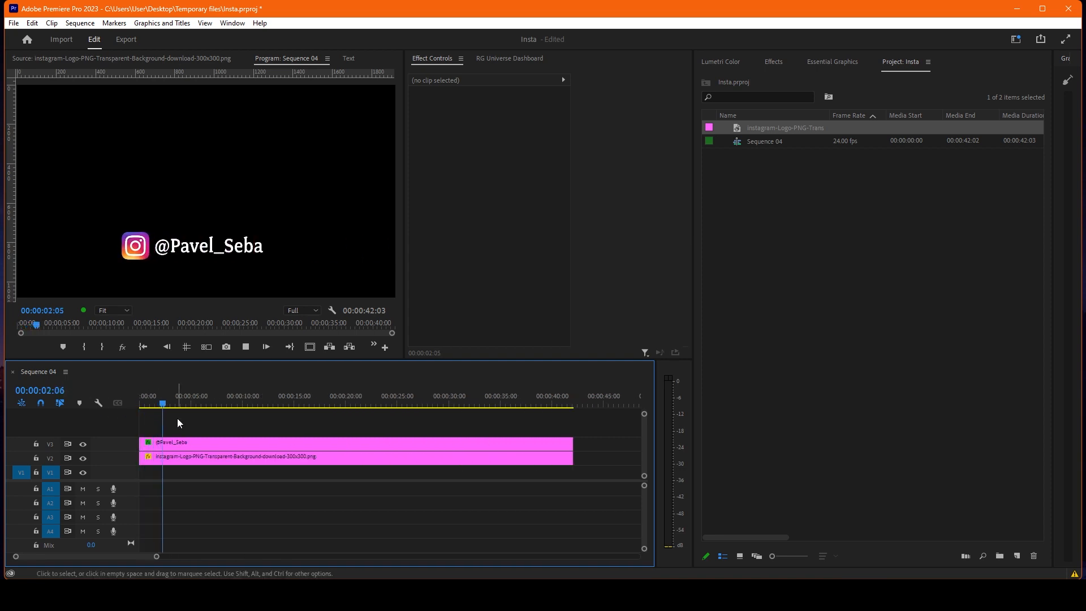
key("space")
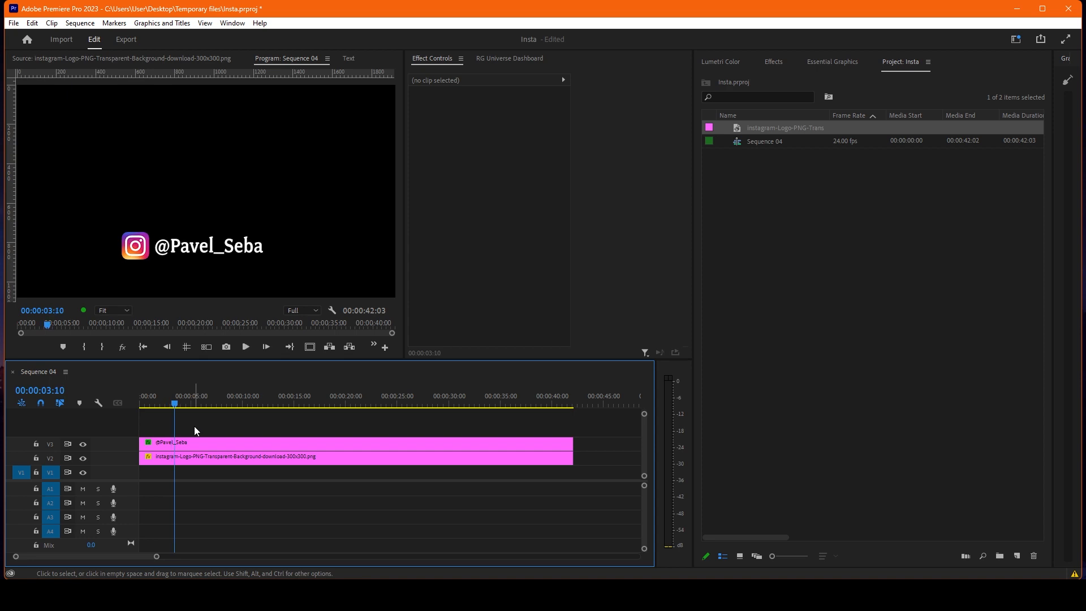
key("ctrl+k")
key("Delete")
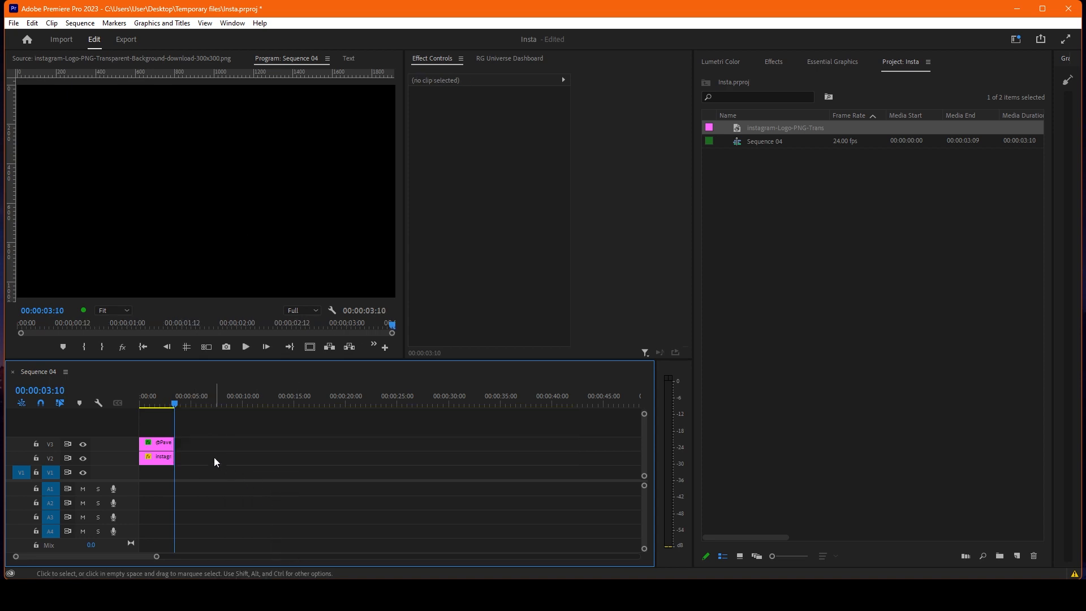
Step: Nest the trimmed handle text and logo clips into a sequence named IG title
left_click(161, 399)
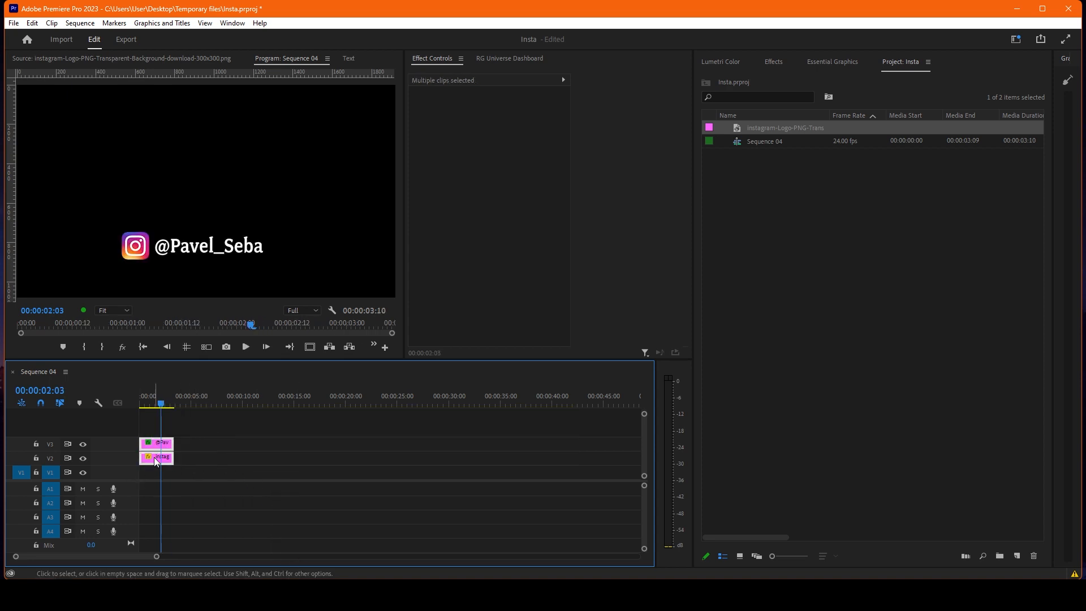
right_click(157, 461)
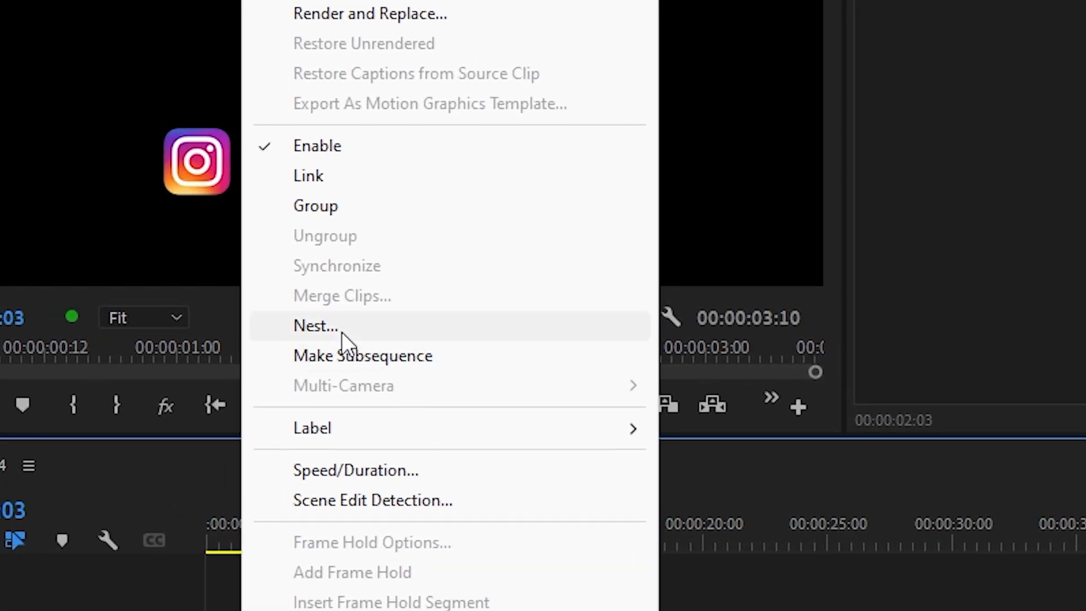
left_click(342, 327)
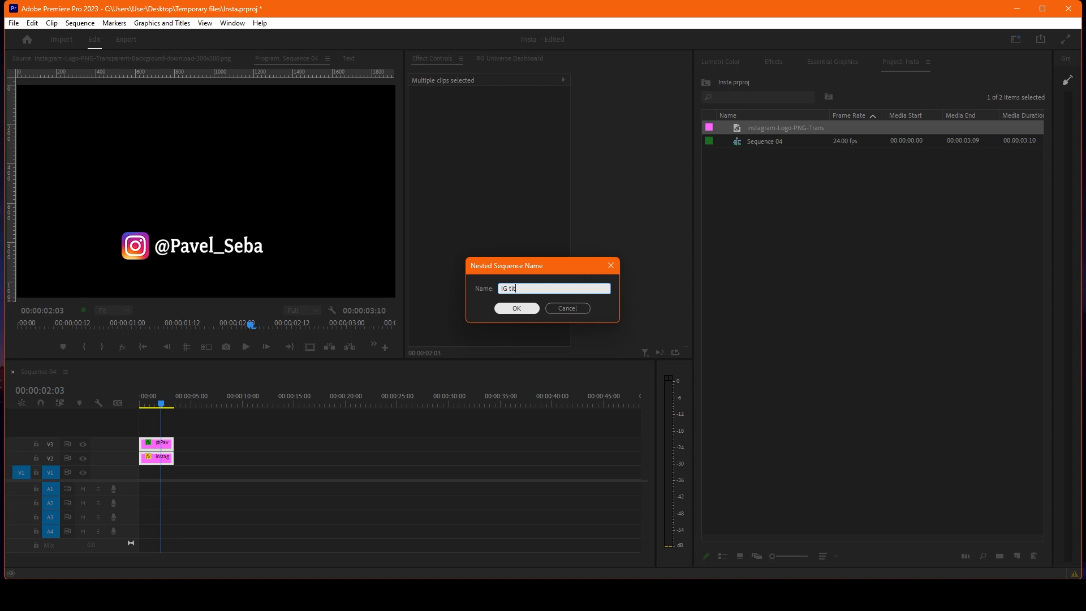
type("IG title")
left_click(516, 307)
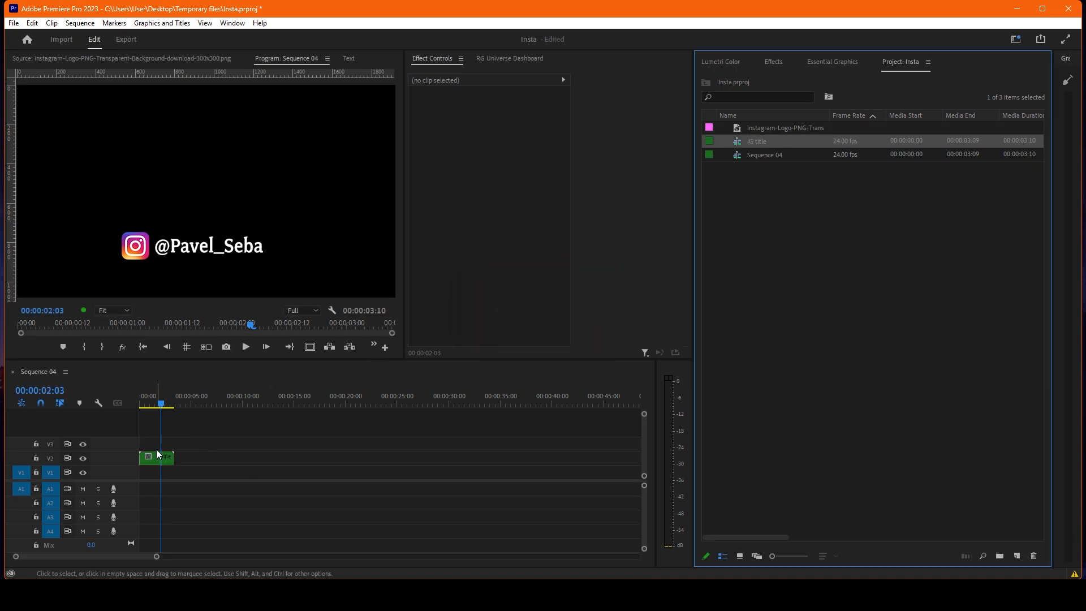
Step: Duplicate the IG title clip directly after the original on the same track and play the sequence
left_click(156, 403)
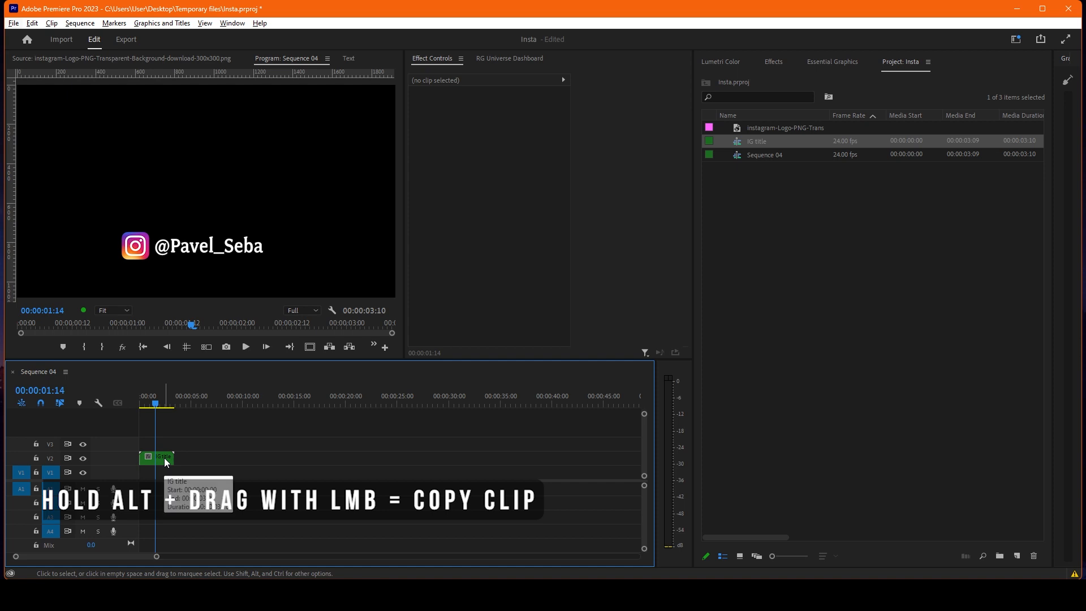
left_click_drag(164, 458, 219, 459)
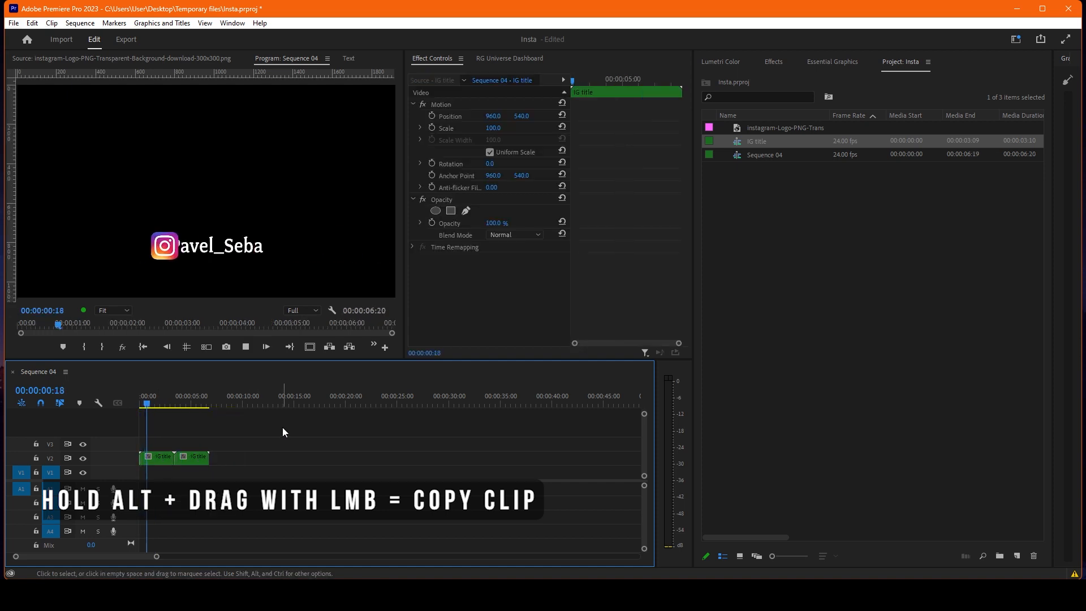
left_click(283, 428)
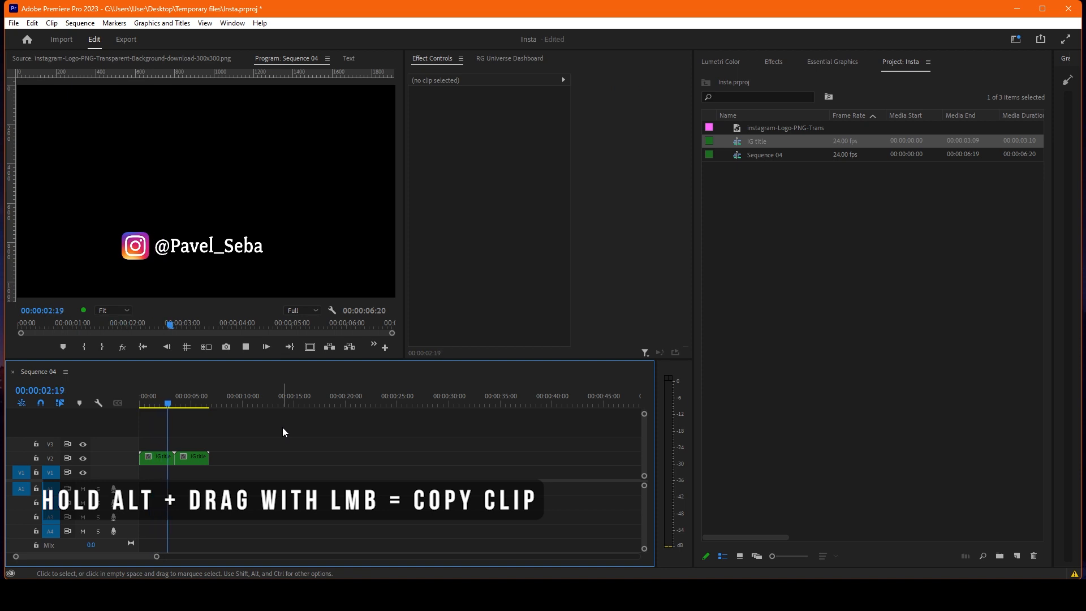
Step: Reverse the speed of the second IG title clip and play the sequence from the start
key("space")
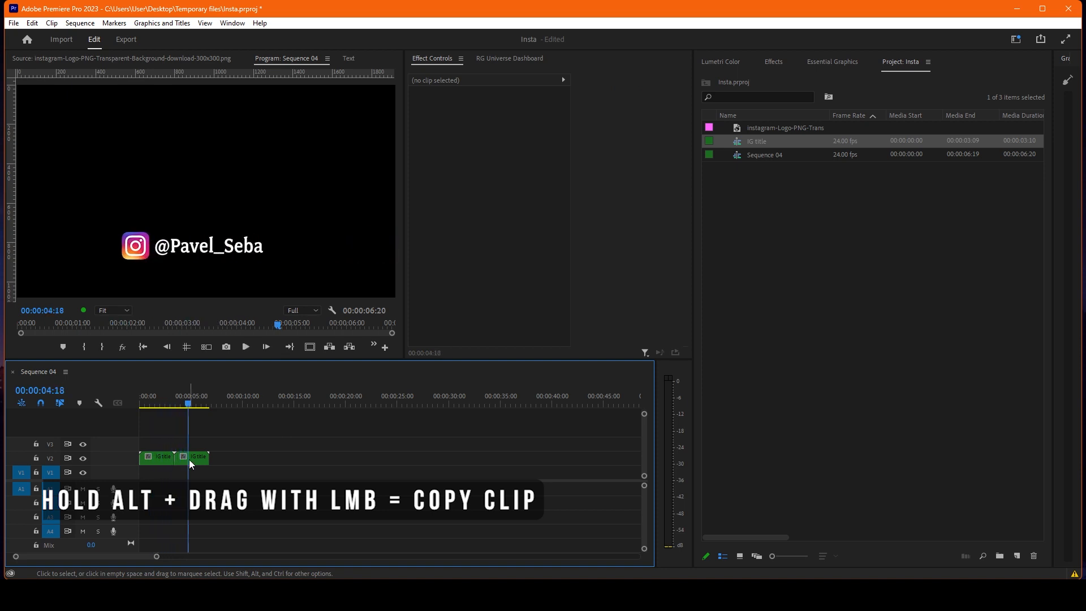
left_click(189, 458)
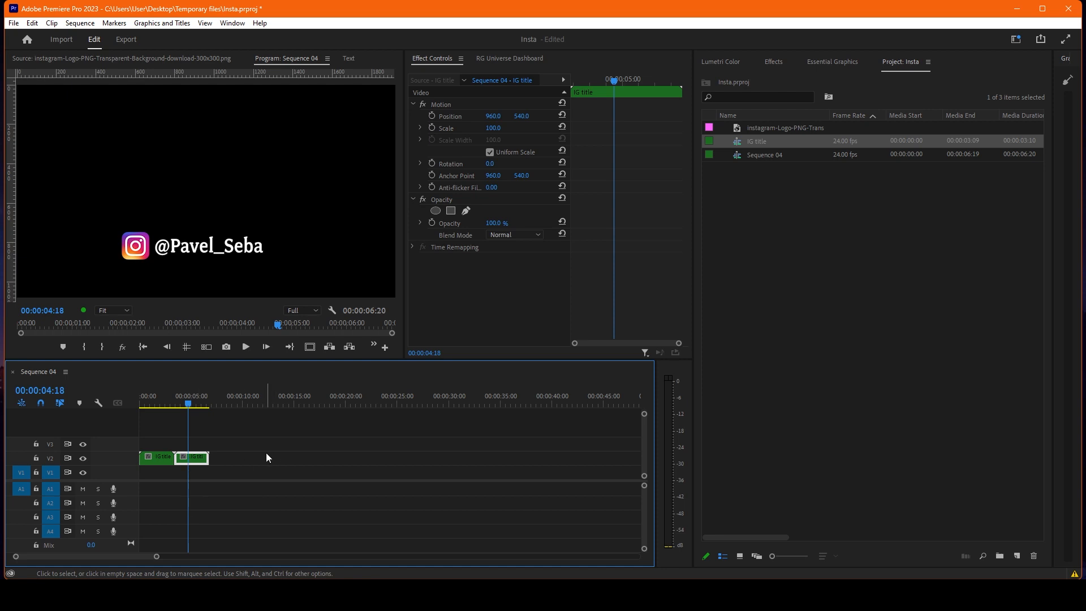
key("ctrl+r")
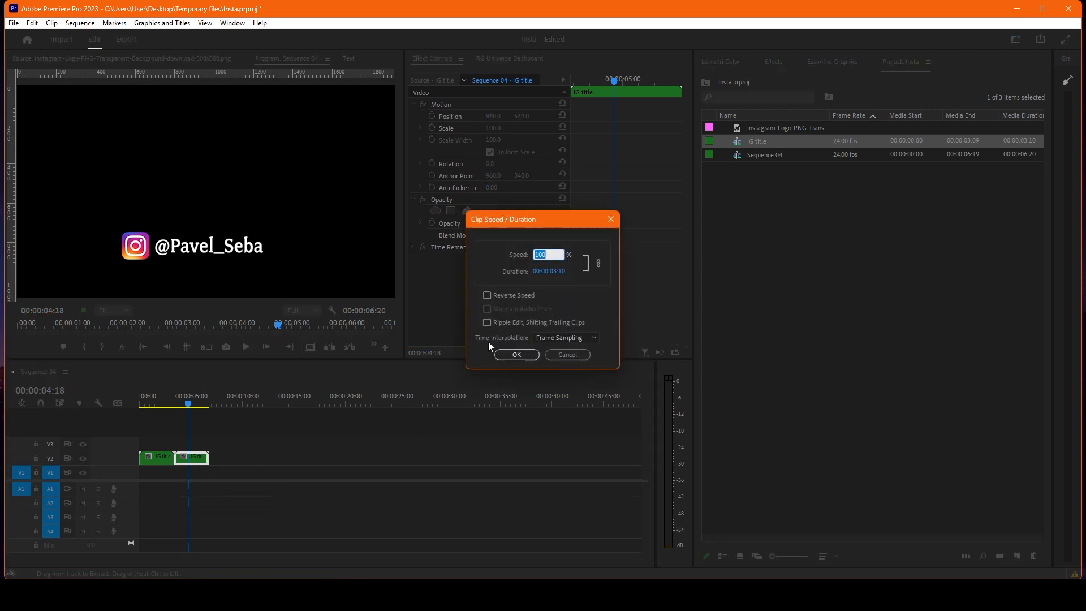
left_click(487, 296)
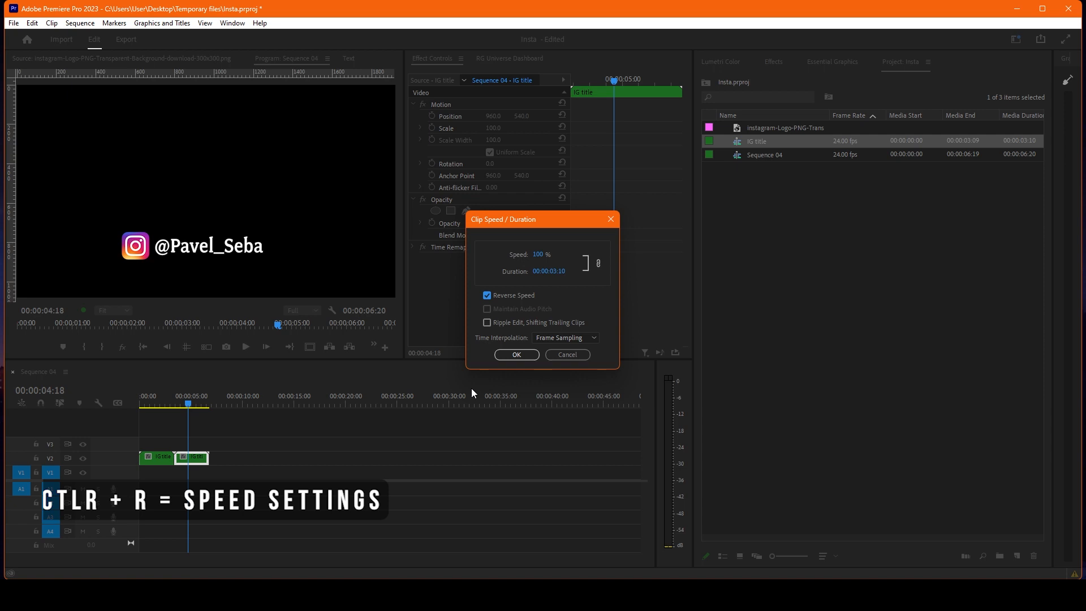
left_click(517, 355)
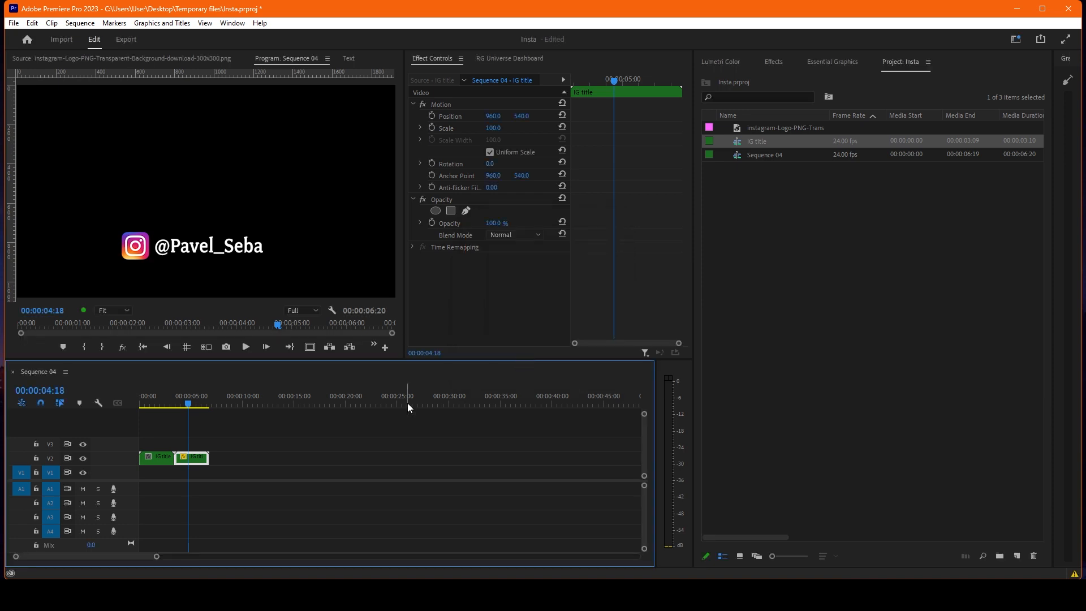
key("Home")
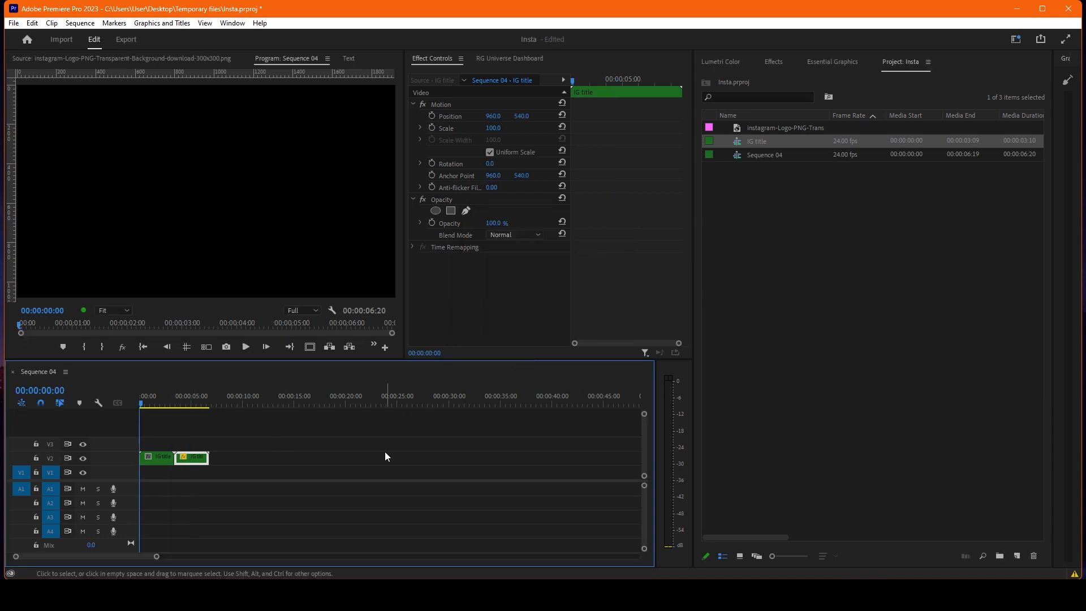
key("space")
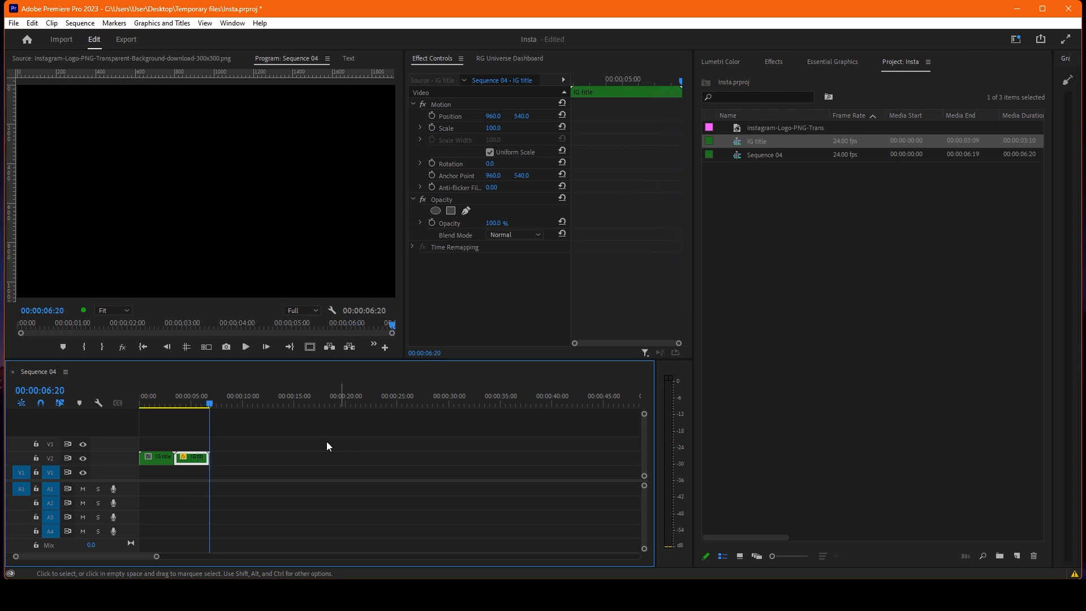
Step: Trim the first IG title clip's end and the reversed copy's start to 00:00:02:14 each, close the gap, and play from the beginning
left_click(267, 443)
scroll(187, 444, "up", 8)
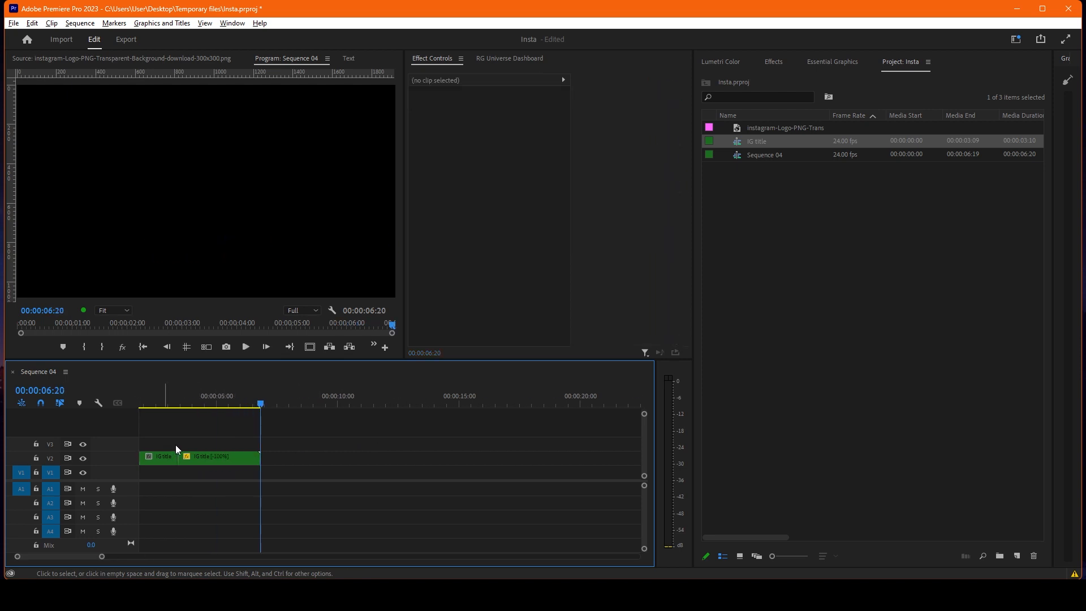
left_click(201, 403)
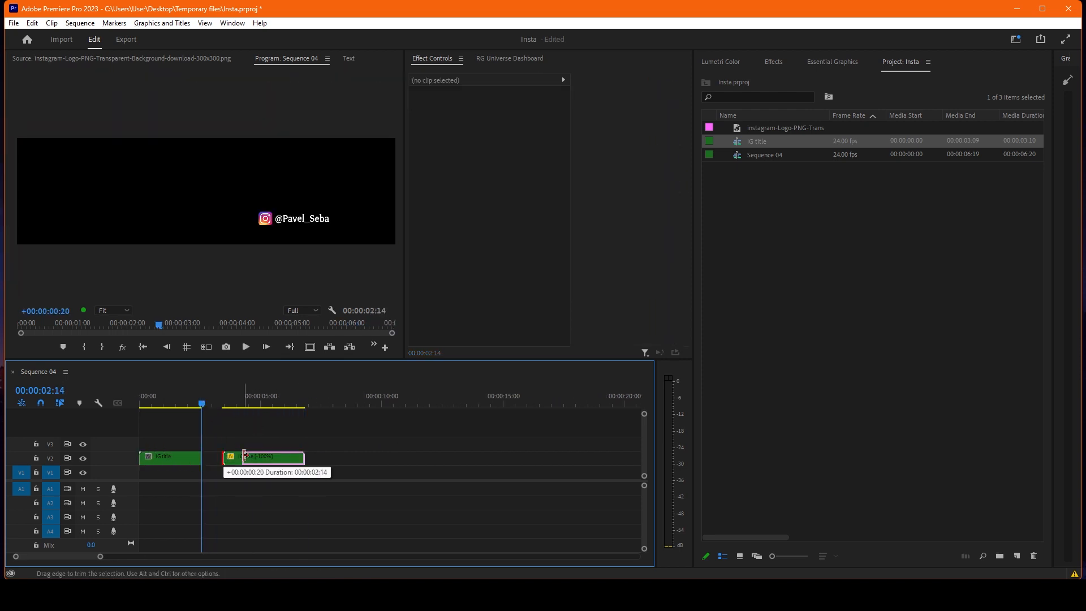
left_click_drag(253, 459, 224, 465)
key("Home")
key("space")
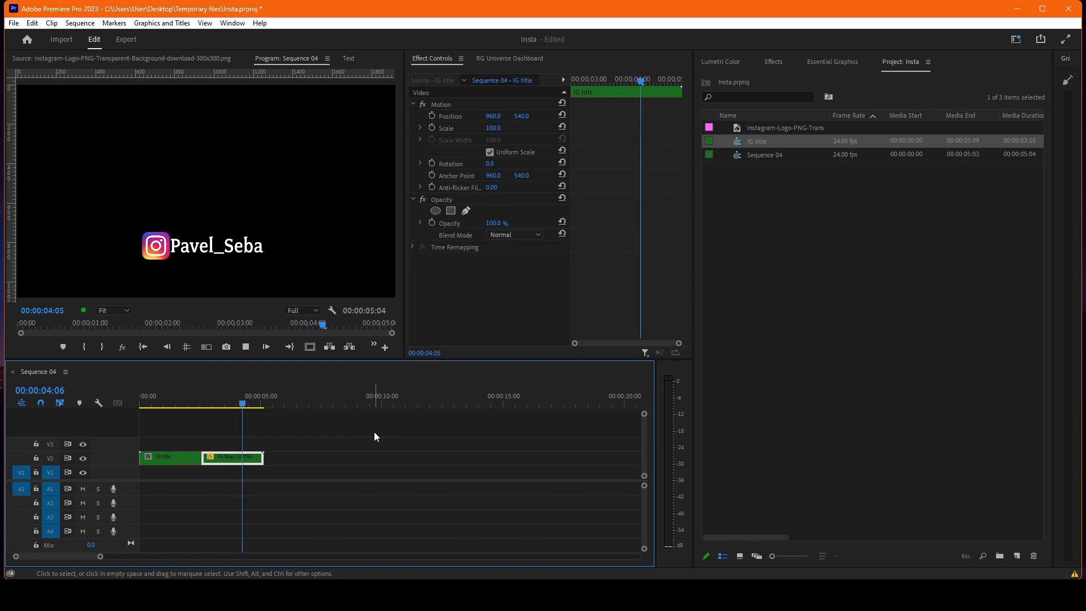
left_click(323, 450)
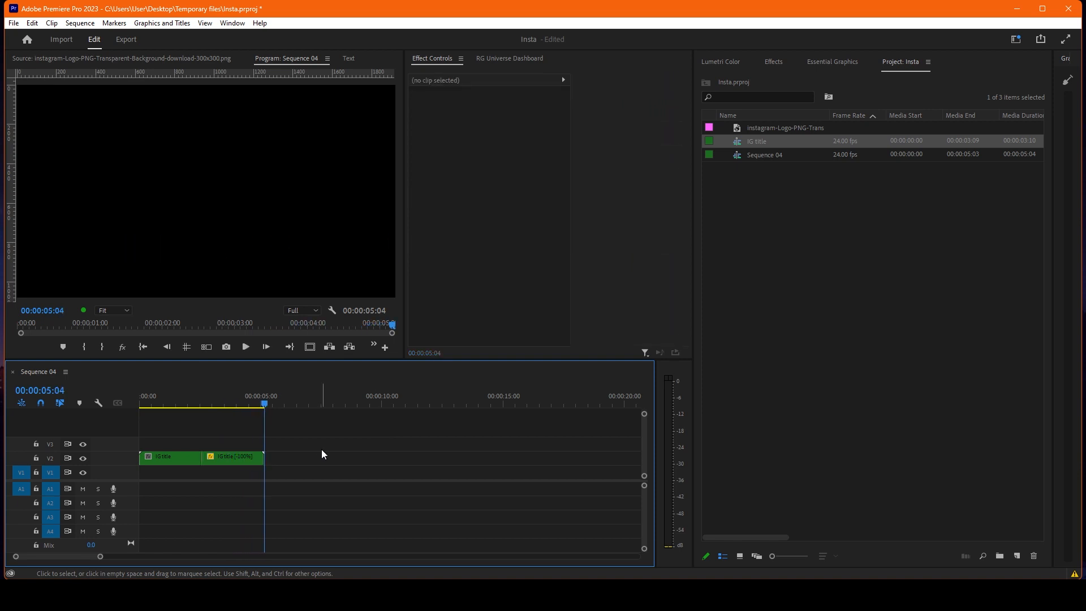